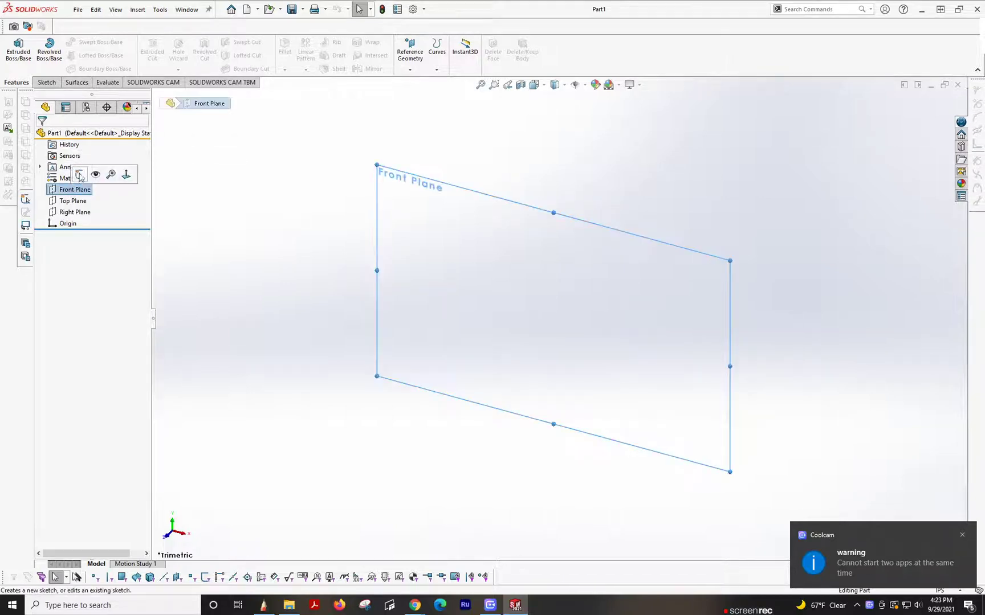
Step: Start a Front Plane sketch and draw the upper wavy four-point spline
{"action": "left_click", "coordinate": [80, 175]}
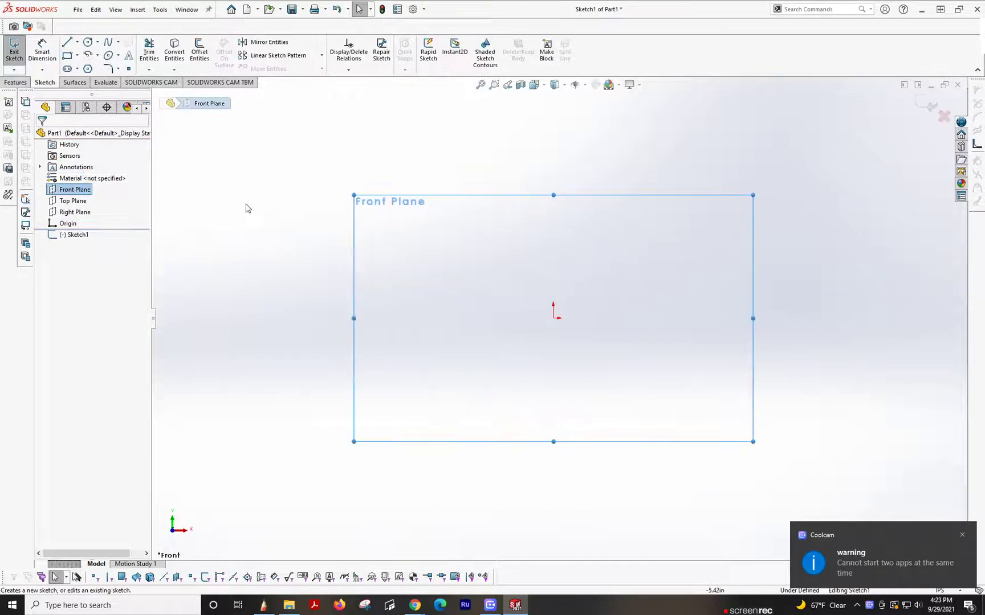
{"action": "left_click", "coordinate": [107, 43]}
{"action": "left_click", "coordinate": [296, 282]}
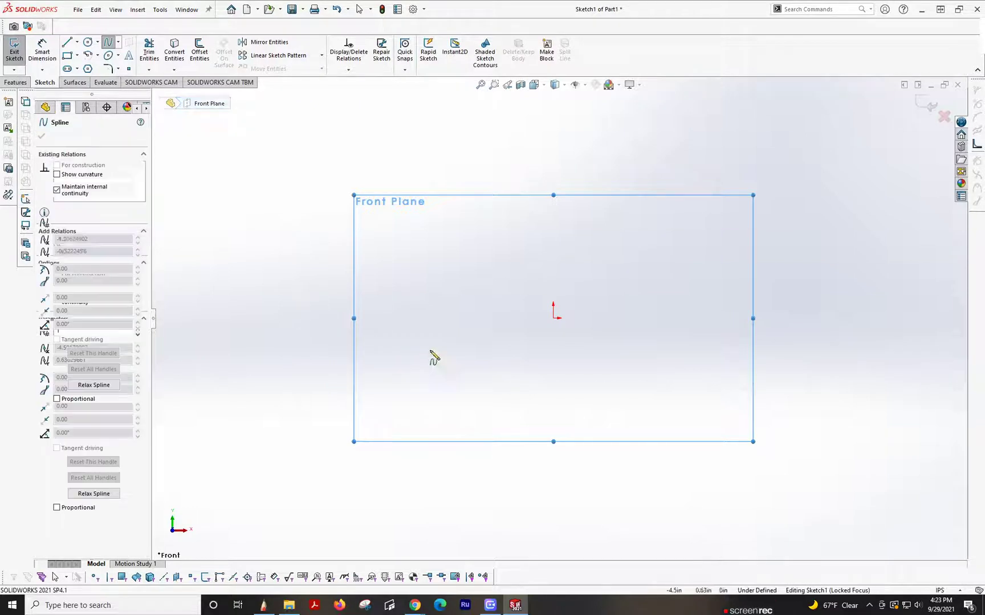
{"action": "left_click", "coordinate": [548, 334]}
{"action": "left_click", "coordinate": [738, 282]}
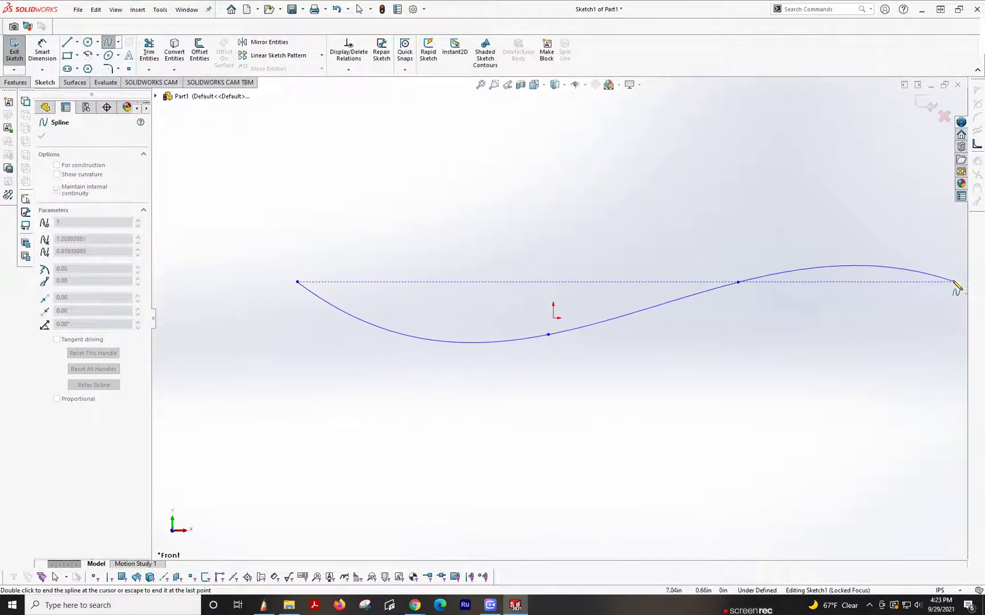
{"action": "left_click", "coordinate": [951, 282]}
{"action": "key", "text": "Escape"}
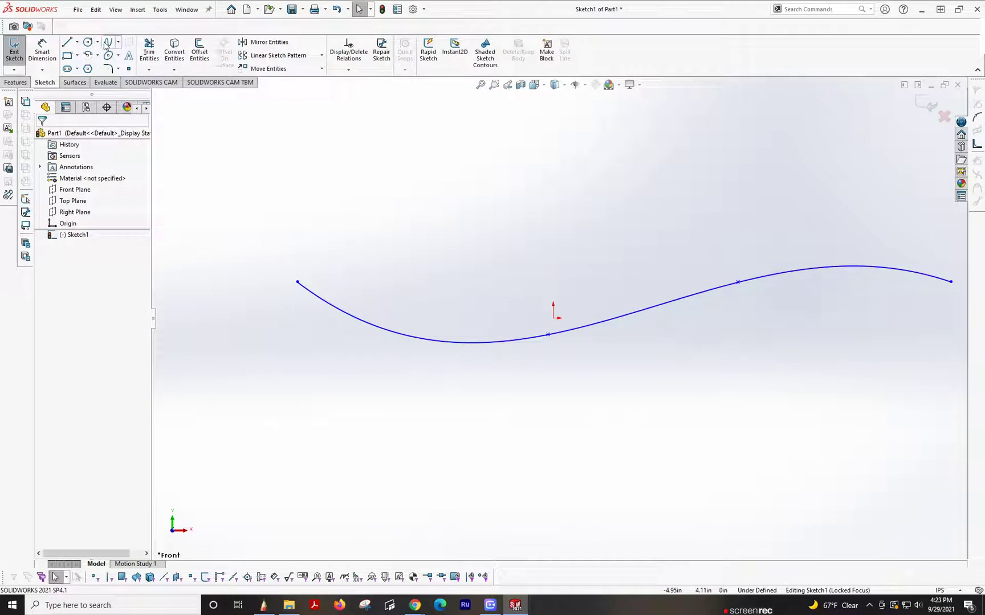
Step: Draw a second, three-point spline below the upper one
{"action": "left_click", "coordinate": [107, 43]}
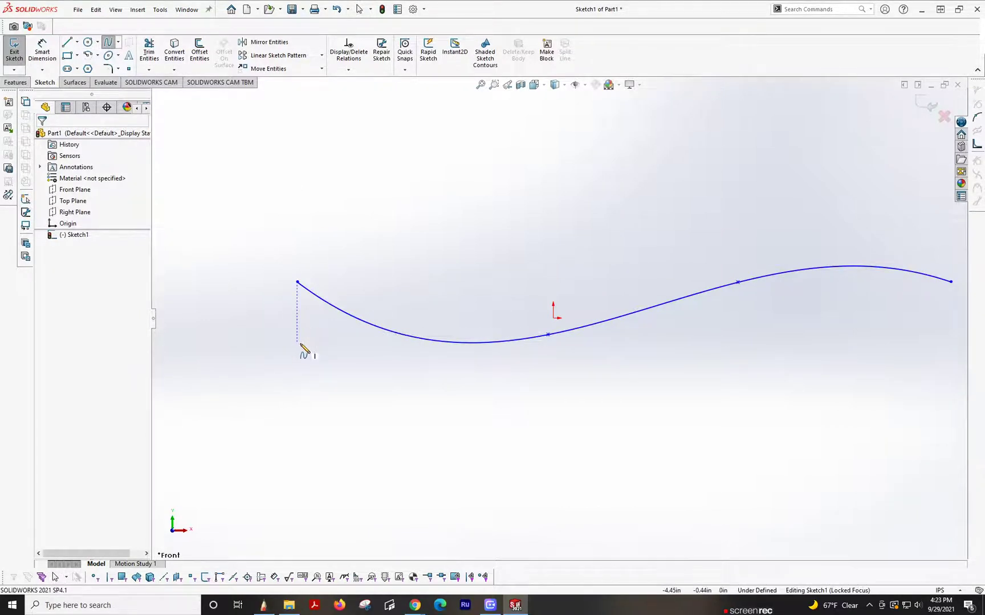
{"action": "left_click", "coordinate": [302, 375]}
{"action": "left_click", "coordinate": [515, 349]}
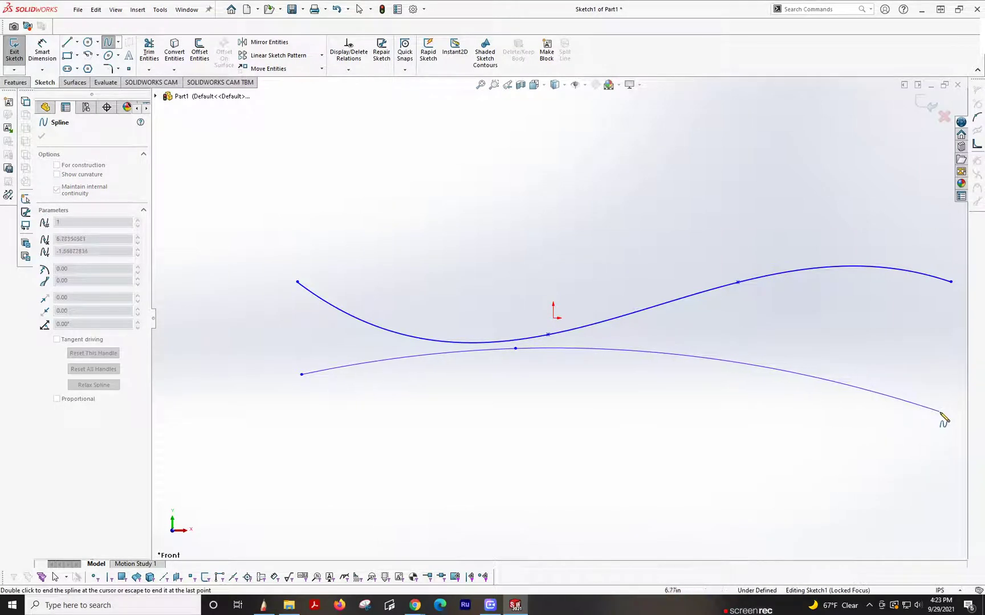
{"action": "left_click", "coordinate": [956, 374]}
{"action": "key", "text": "Escape"}
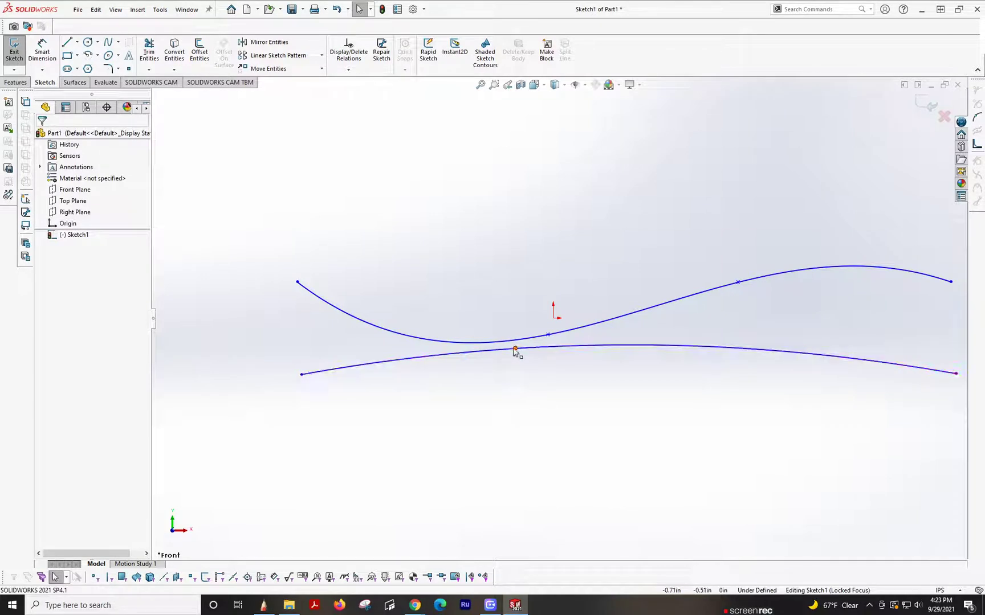
Step: Reshape the lower spline: flatten its middle, lower its left end, adjust its right-end curve
{"action": "mouse_move", "coordinate": [514, 350]}
{"action": "left_mouse_down"}
{"action": "mouse_move", "coordinate": [515, 376]}
{"action": "mouse_move", "coordinate": [513, 361]}
{"action": "left_mouse_up"}
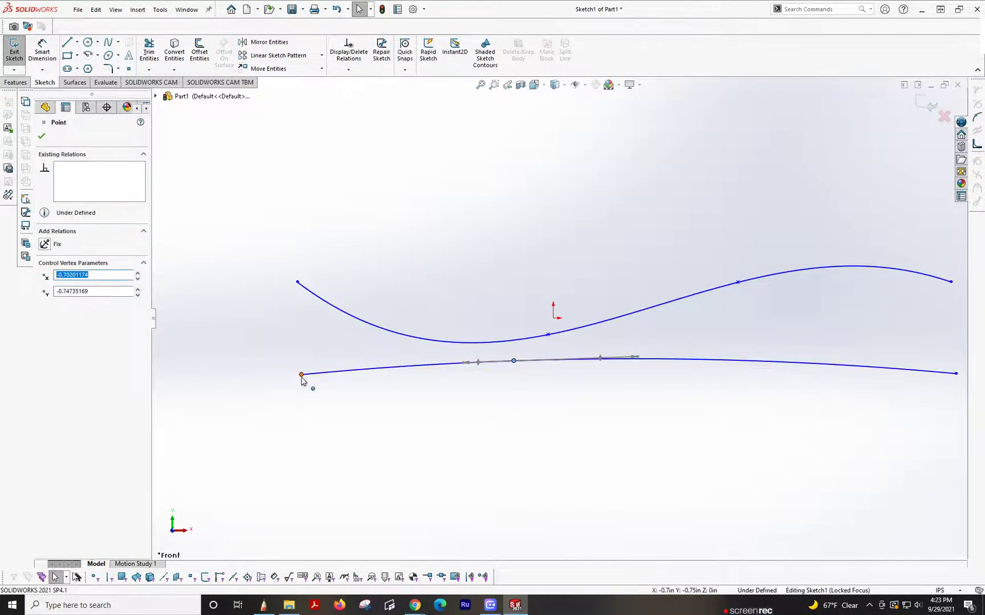
{"action": "left_click_drag", "start_coordinate": [302, 376], "coordinate": [293, 421]}
{"action": "left_click", "coordinate": [385, 389]}
{"action": "scroll", "coordinate": [402, 422], "scroll_direction": "down", "scroll_amount": 3}
{"action": "left_click_drag", "start_coordinate": [422, 354], "coordinate": [447, 364]}
{"action": "key", "text": "z"}
{"action": "scroll", "coordinate": [670, 325], "scroll_direction": "down", "scroll_amount": 3}
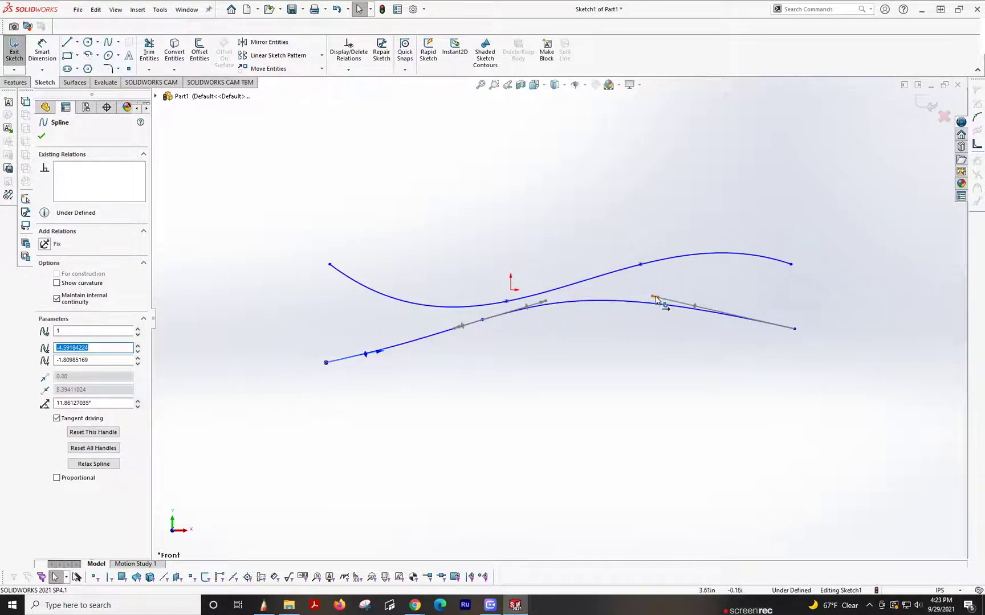
{"action": "left_click_drag", "start_coordinate": [656, 299], "coordinate": [707, 306]}
Step: Create Surface-Extrude1 from both splines at about 5.04 in depth
{"action": "key", "text": "z"}
{"action": "left_click", "coordinate": [75, 82]}
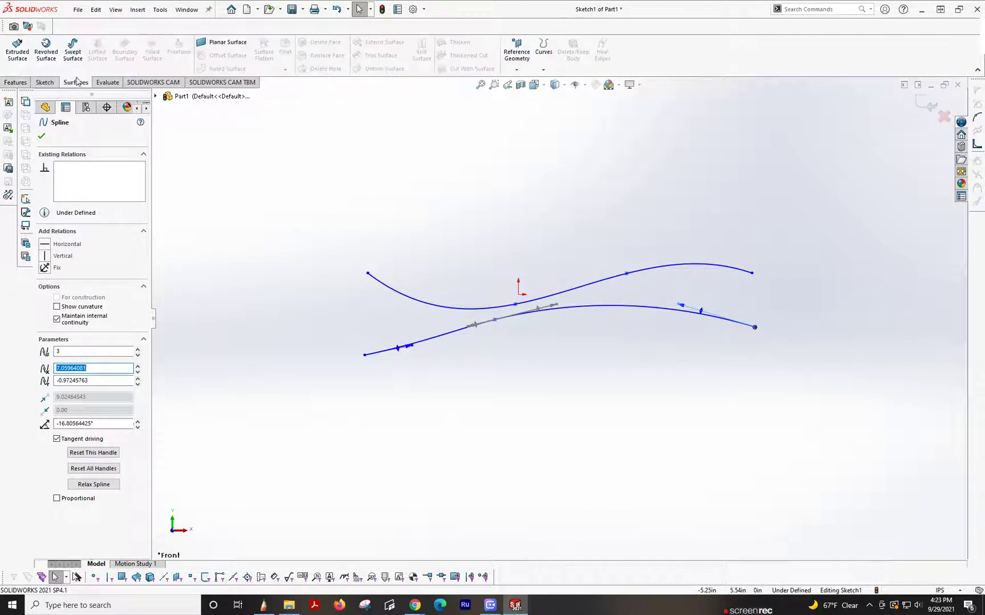
{"action": "left_click", "coordinate": [26, 53]}
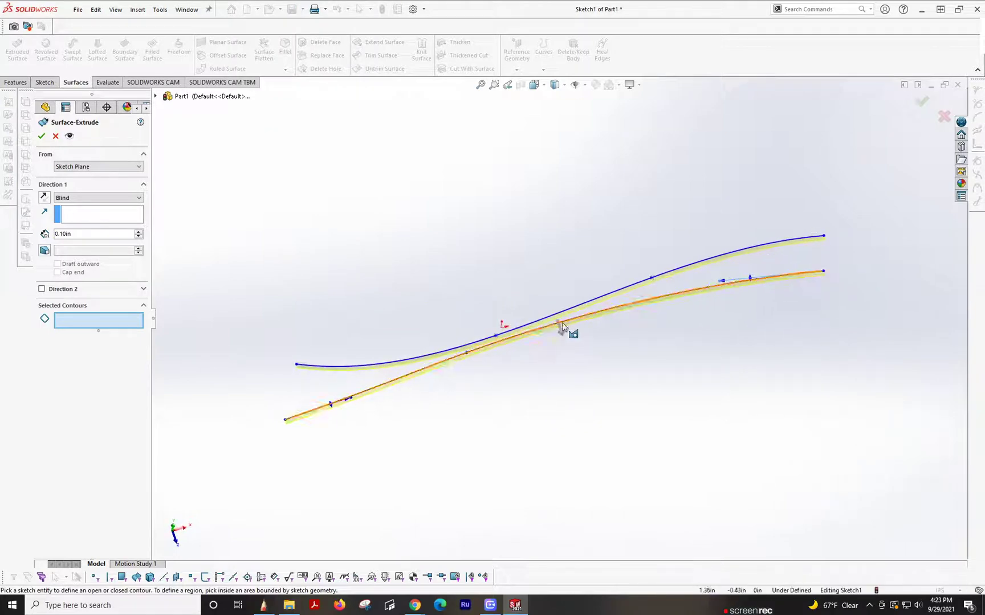
{"action": "mouse_move", "coordinate": [561, 331]}
{"action": "left_mouse_down"}
{"action": "mouse_move", "coordinate": [661, 486]}
{"action": "mouse_move", "coordinate": [655, 520]}
{"action": "mouse_move", "coordinate": [631, 536]}
{"action": "left_mouse_up"}
{"action": "left_click", "coordinate": [41, 136]}
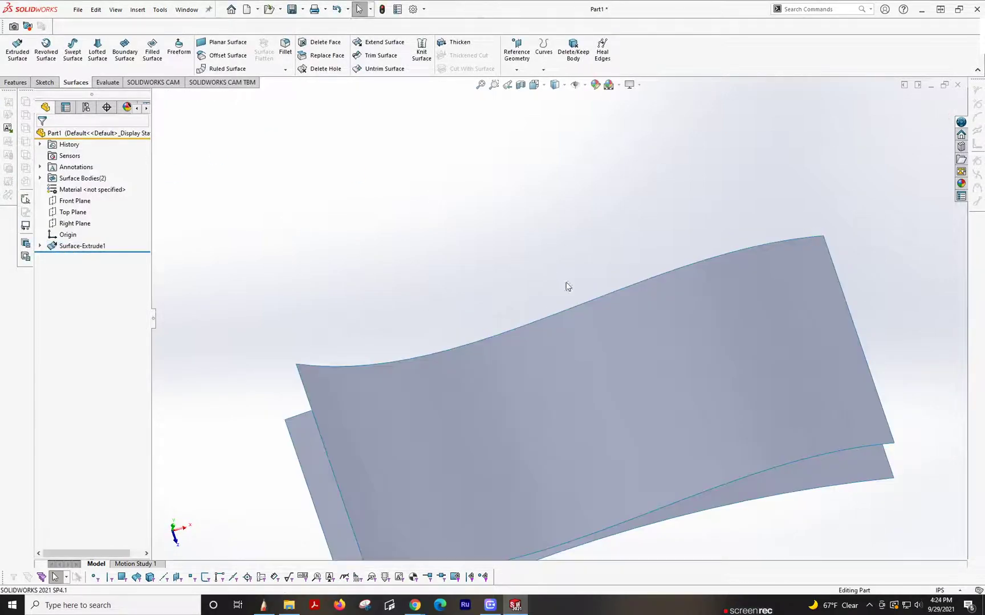
{"action": "scroll", "coordinate": [509, 344], "scroll_direction": "up", "scroll_amount": 5}
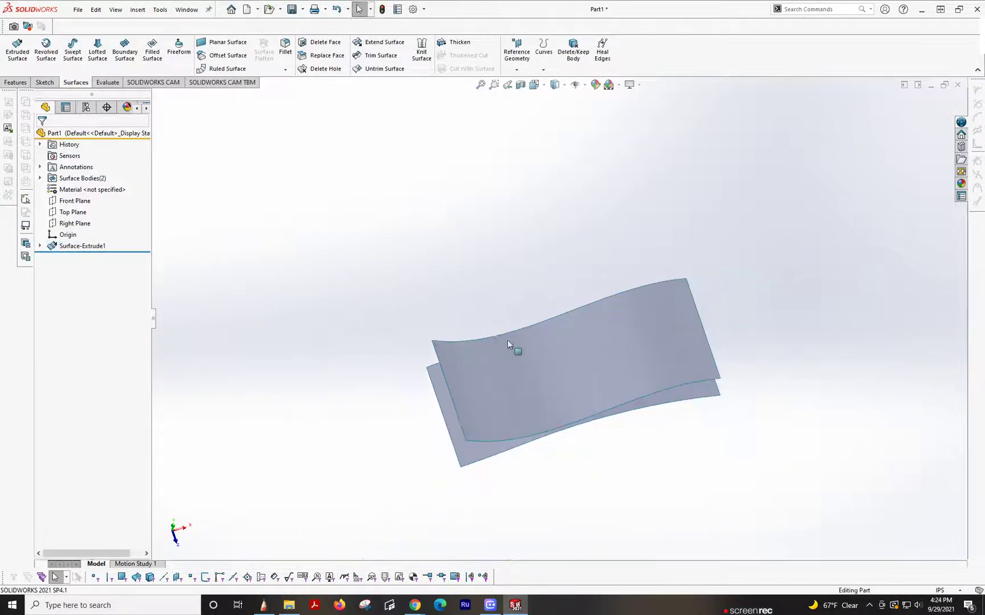
Step: Start a Top Plane sketch and draw a four-point S-shaped spline across the surfaces
{"action": "left_click", "coordinate": [68, 212]}
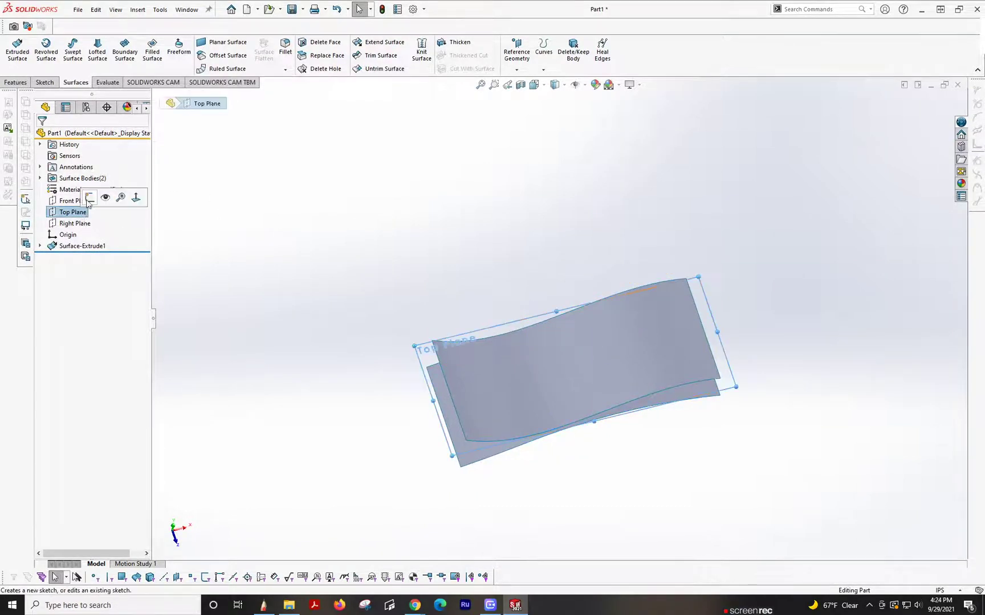
{"action": "left_click", "coordinate": [88, 199]}
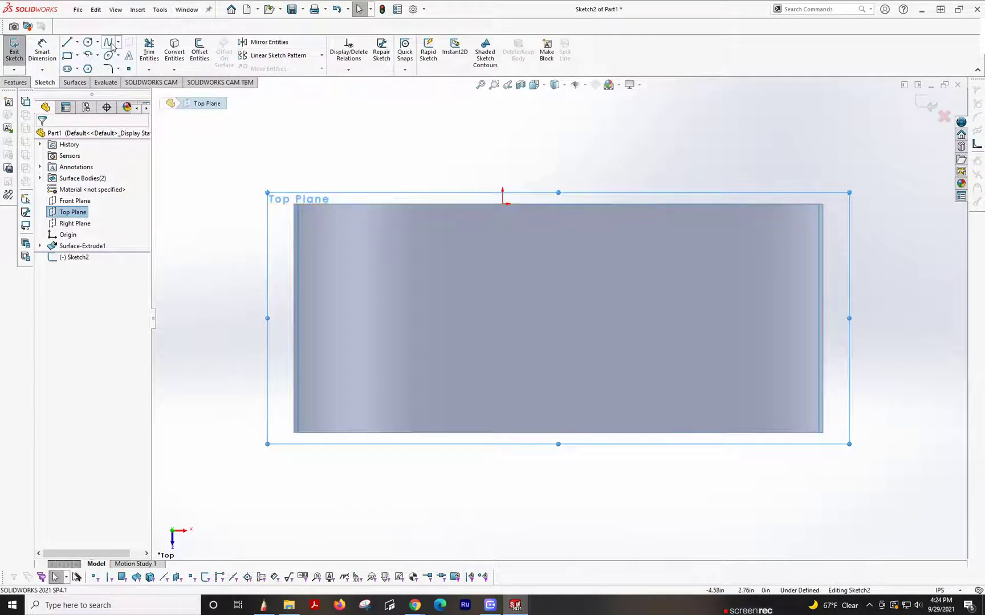
{"action": "left_click", "coordinate": [109, 43]}
{"action": "left_click", "coordinate": [274, 346]}
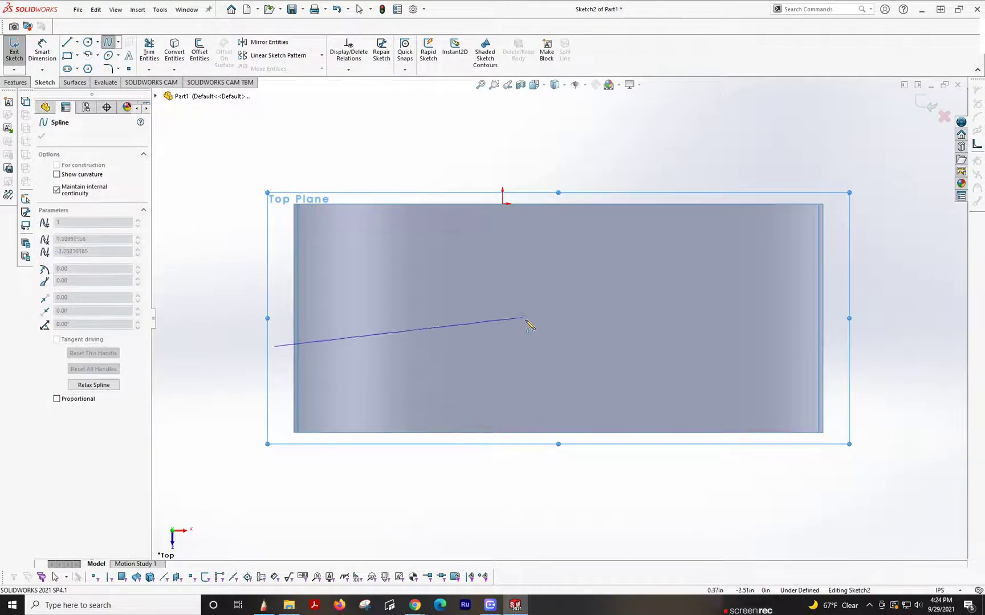
{"action": "left_click", "coordinate": [557, 306]}
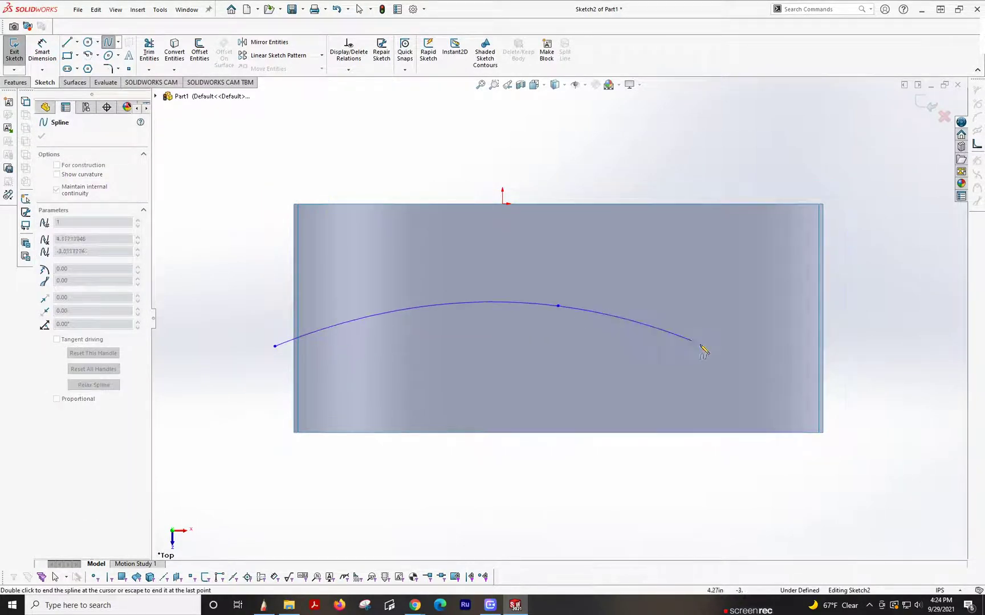
{"action": "left_click", "coordinate": [741, 354]}
{"action": "left_click", "coordinate": [867, 316]}
{"action": "key", "text": "Escape"}
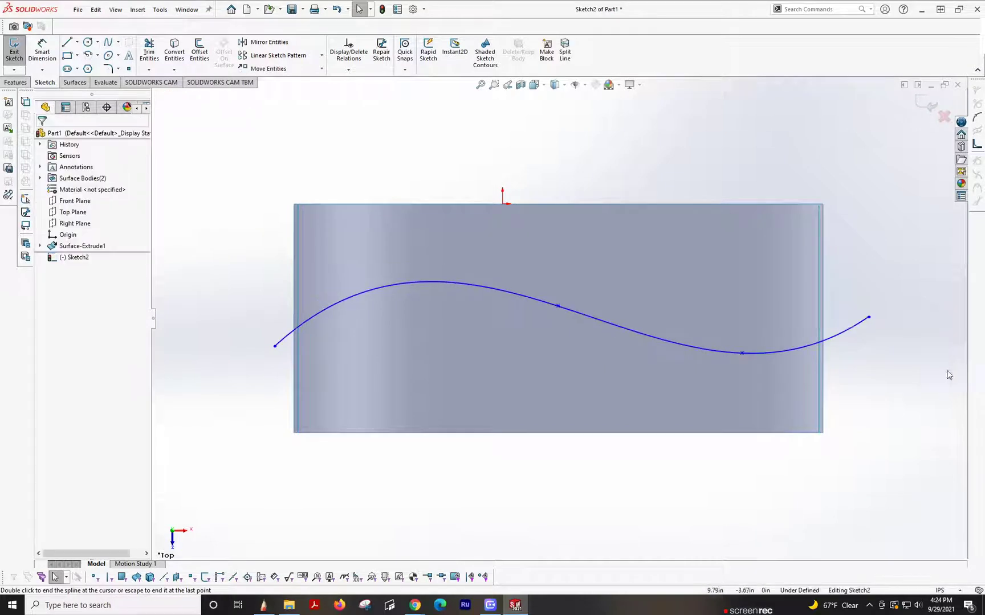
Step: Move the spline's start point up and left and tilt its start tangent upward
{"action": "left_click_drag", "start_coordinate": [275, 347], "coordinate": [210, 339]}
{"action": "left_click_drag", "start_coordinate": [245, 316], "coordinate": [291, 311]}
{"action": "left_click_drag", "start_coordinate": [209, 341], "coordinate": [194, 284]}
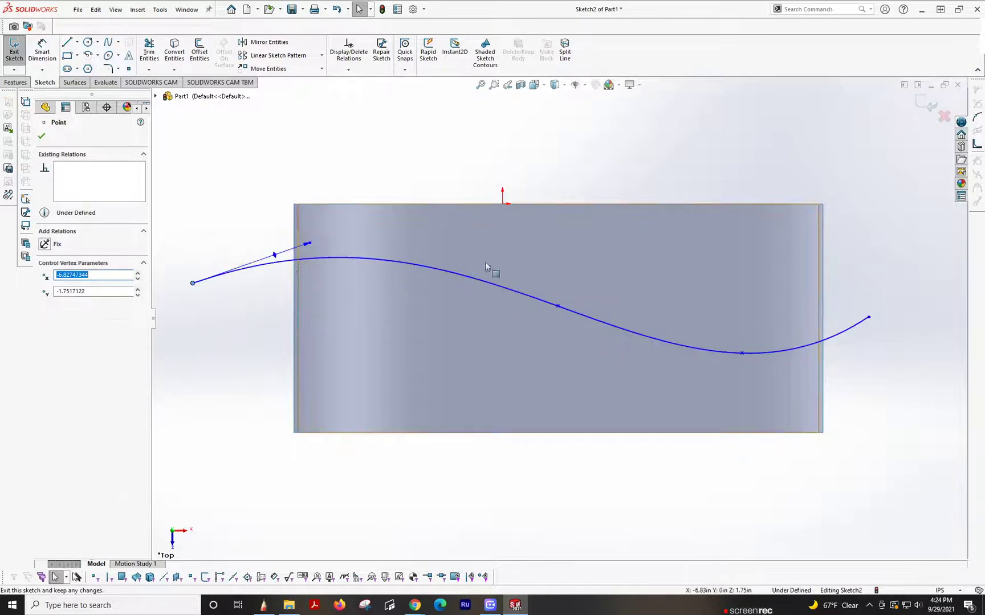
{"action": "key", "text": "z"}
{"action": "scroll", "coordinate": [411, 262], "scroll_direction": "down", "scroll_amount": 3}
{"action": "left_click", "coordinate": [374, 295]}
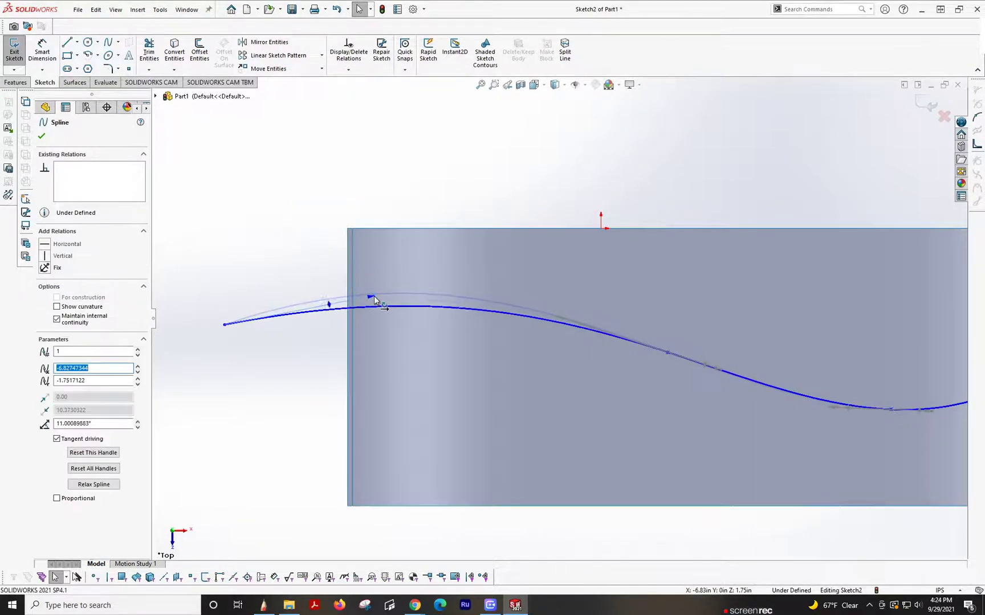
{"action": "key", "text": "Escape"}
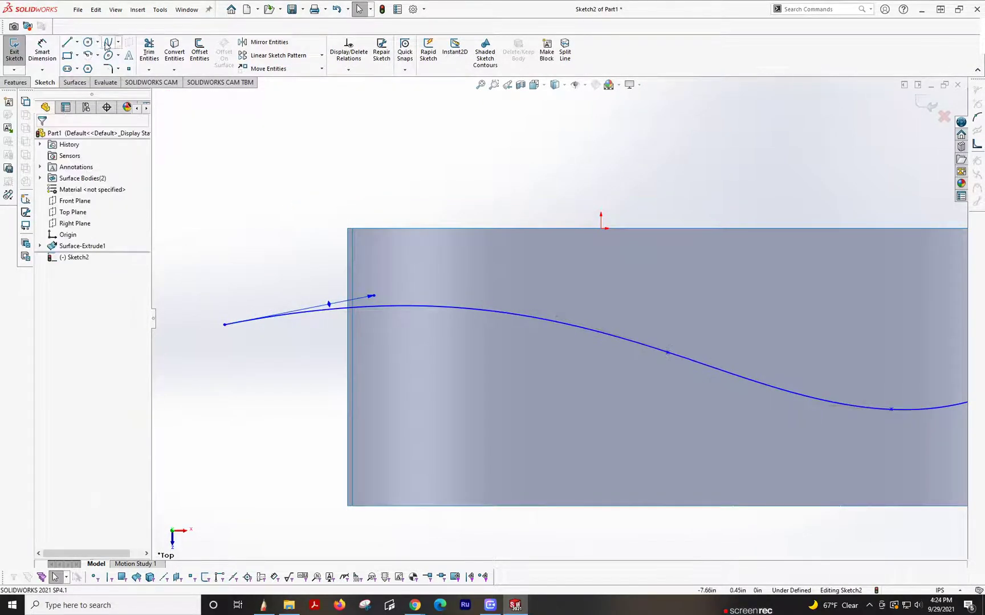
{"action": "left_click", "coordinate": [107, 43]}
{"action": "key", "text": "z"}
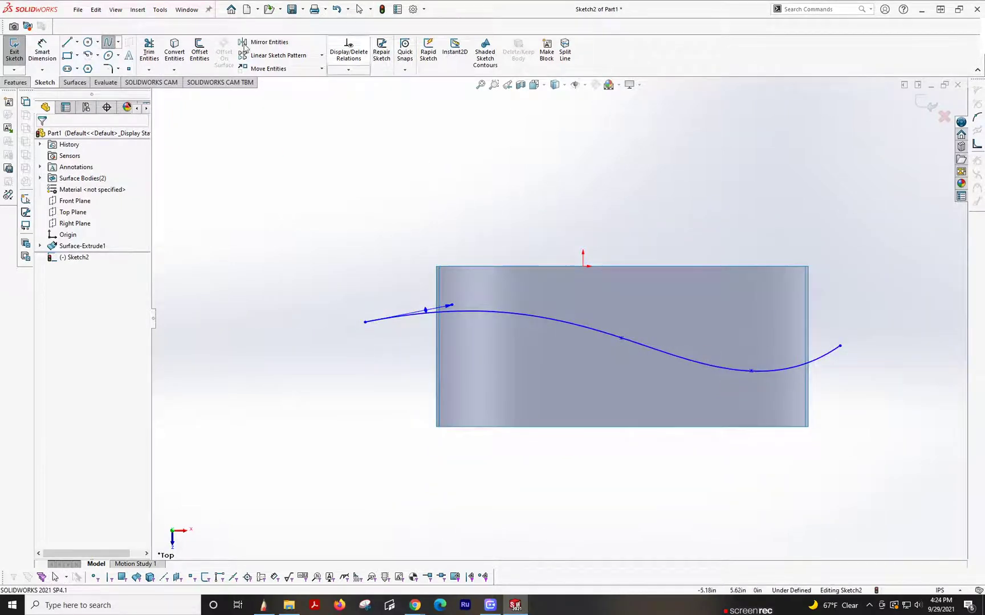
Step: Create Surface-Trim1 using the Sketch2 spline, keeping the surface portion below it
{"action": "left_click", "coordinate": [75, 84]}
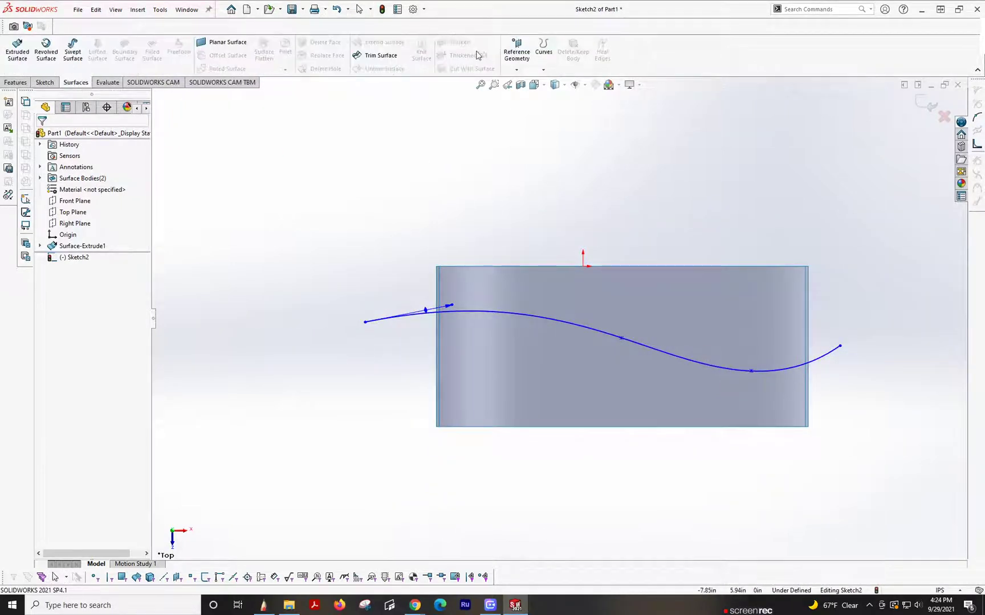
{"action": "left_click", "coordinate": [379, 55]}
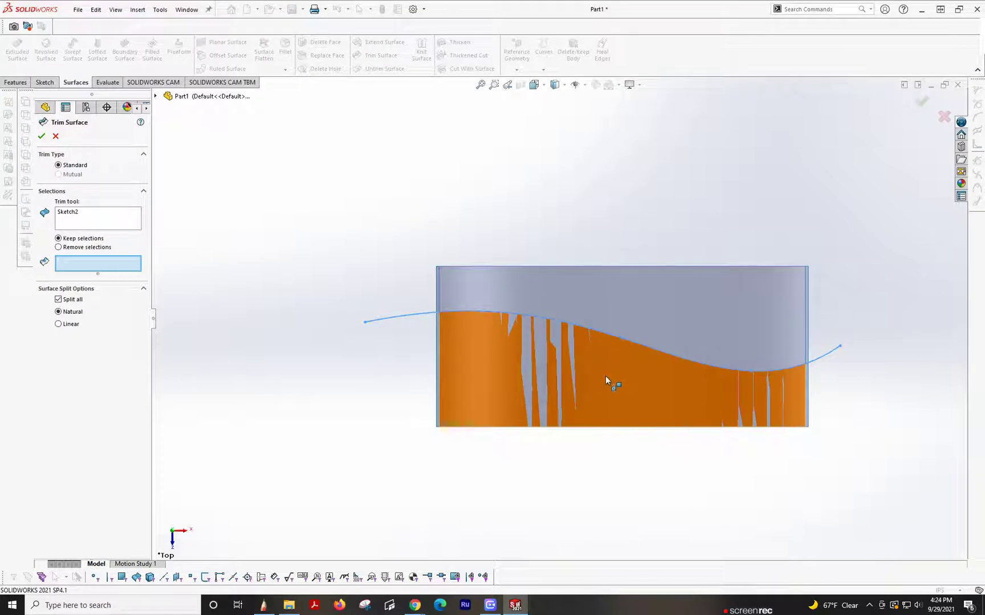
{"action": "left_click", "coordinate": [608, 370]}
{"action": "left_click", "coordinate": [41, 137]}
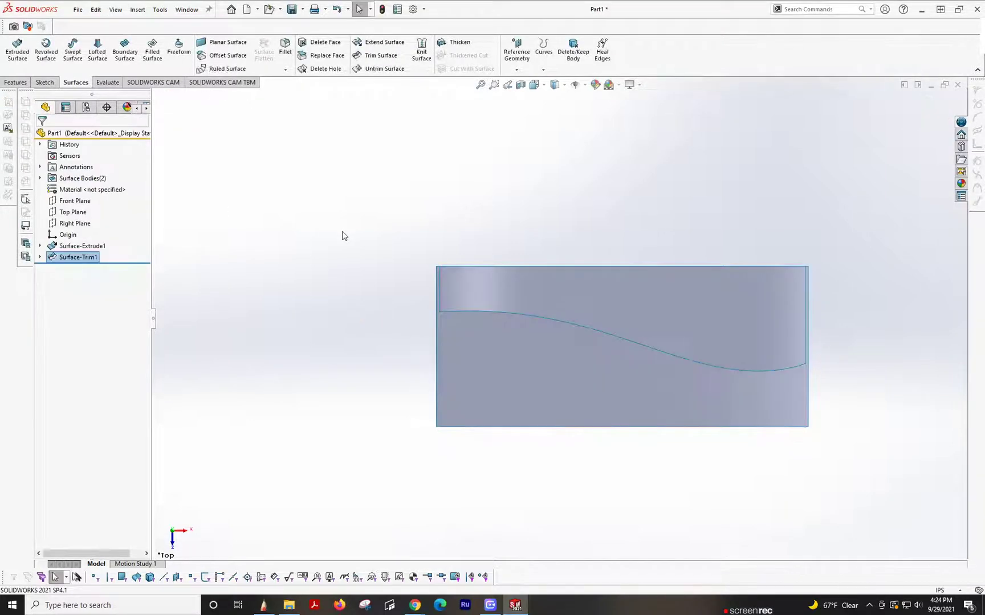
{"action": "middle_click_drag", "start_coordinate": [549, 339], "coordinate": [551, 374]}
Step: On the Top Plane, draw Sketch3's S-shaped spline past both surface sides and nudge its left end down-left
{"action": "left_click", "coordinate": [73, 212]}
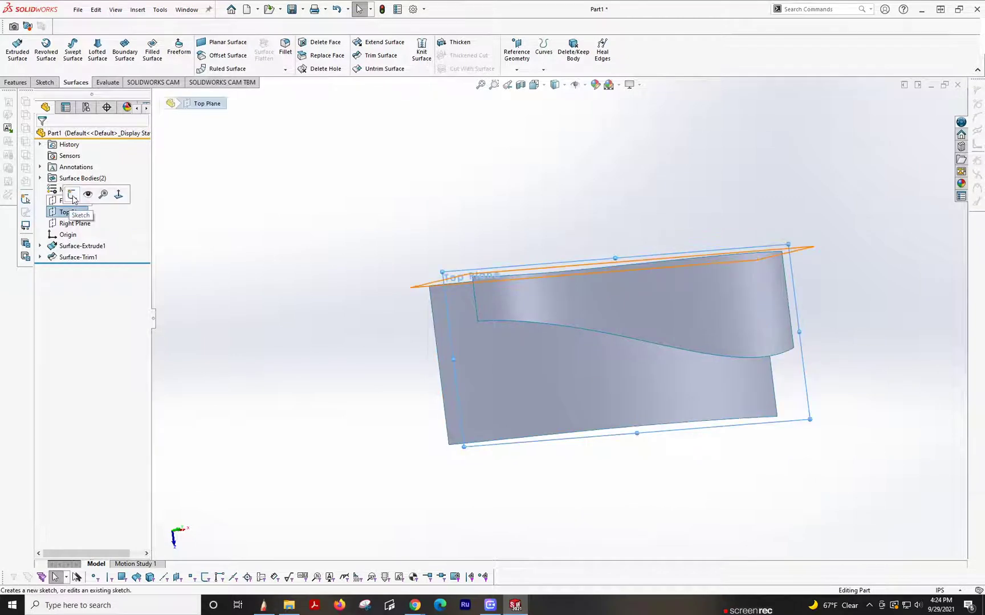
{"action": "left_click", "coordinate": [75, 197]}
{"action": "left_click", "coordinate": [107, 44]}
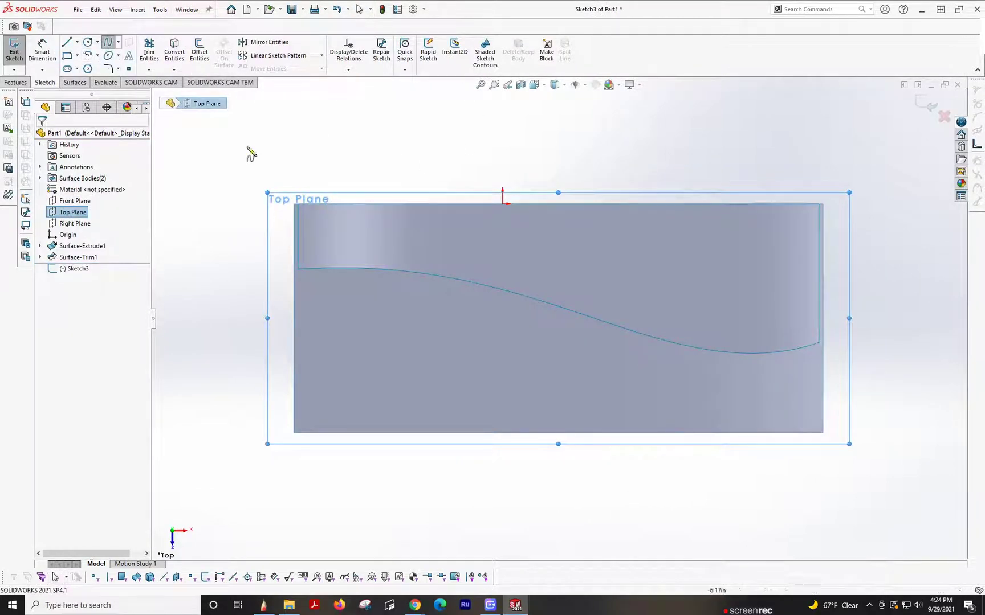
{"action": "left_click", "coordinate": [272, 235]}
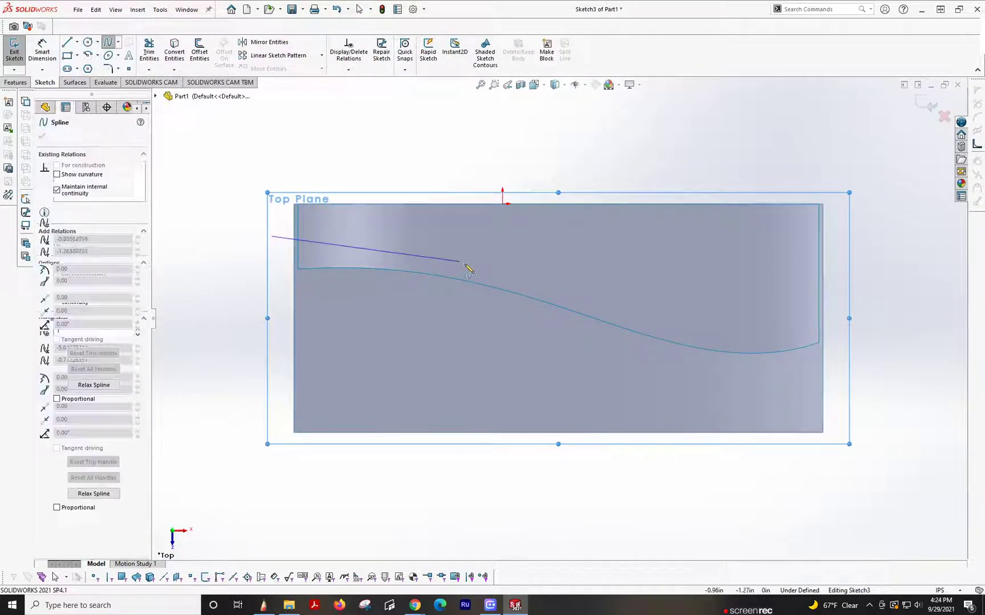
{"action": "left_click", "coordinate": [526, 280]}
{"action": "left_click", "coordinate": [650, 365]}
{"action": "double_click", "coordinate": [861, 412]}
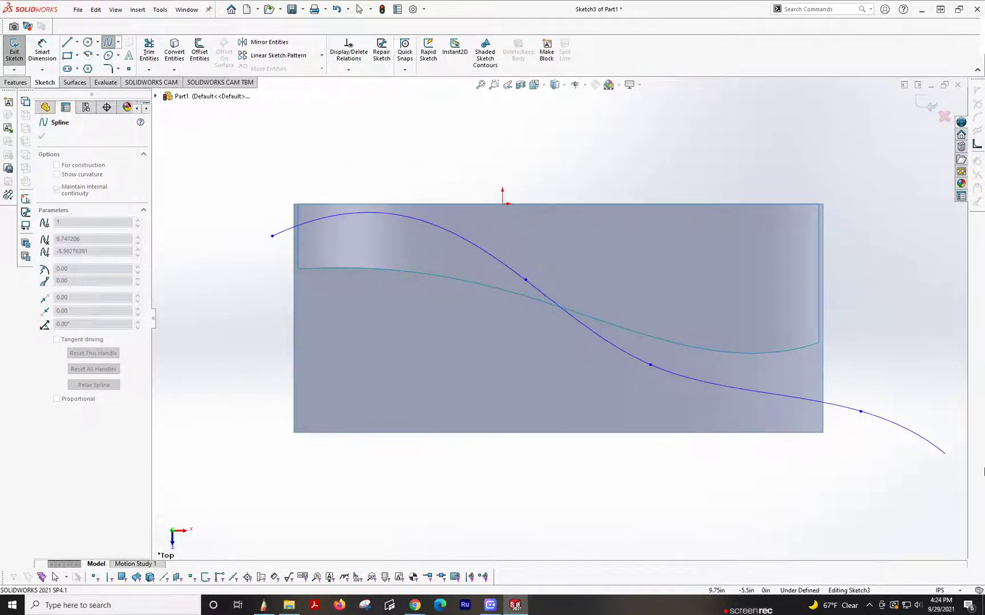
{"action": "key", "text": "Escape"}
{"action": "left_click_drag", "start_coordinate": [273, 236], "coordinate": [261, 250]}
Step: Create Surface-Trim2 with Sketch3 as the tool, removing the lower surface region
{"action": "left_click", "coordinate": [74, 83]}
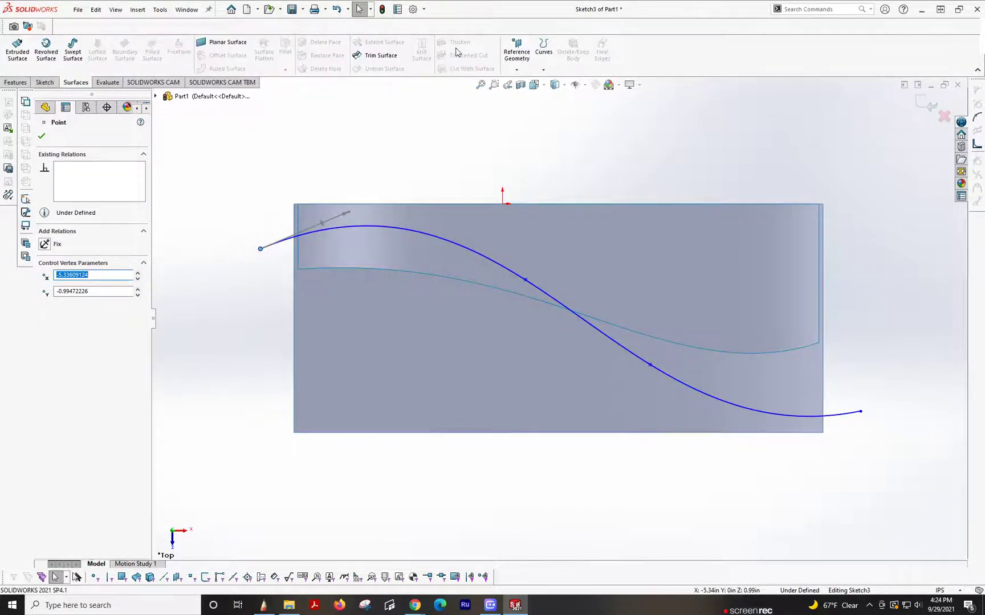
{"action": "left_click", "coordinate": [393, 61]}
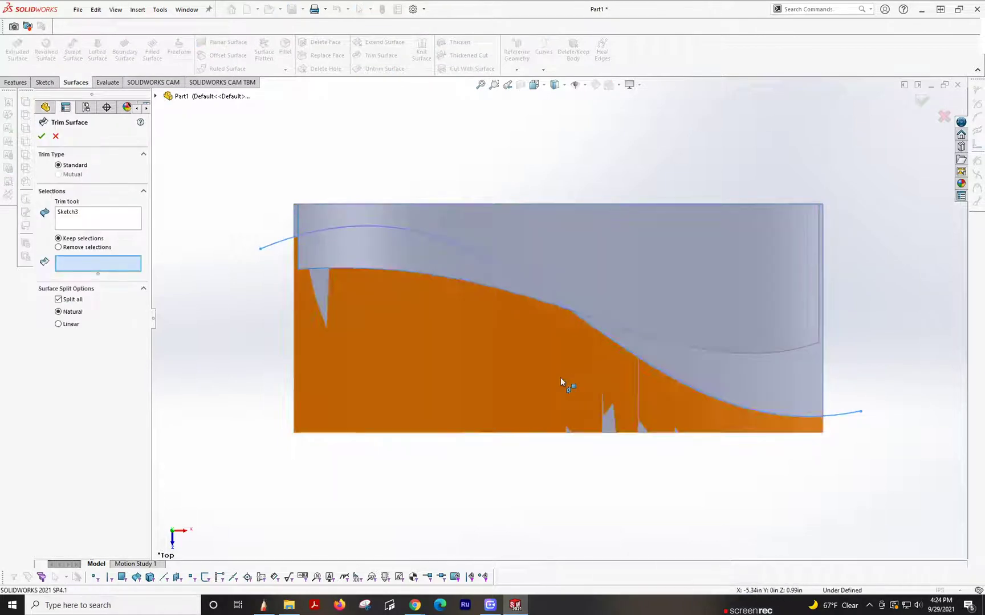
{"action": "left_click", "coordinate": [560, 377]}
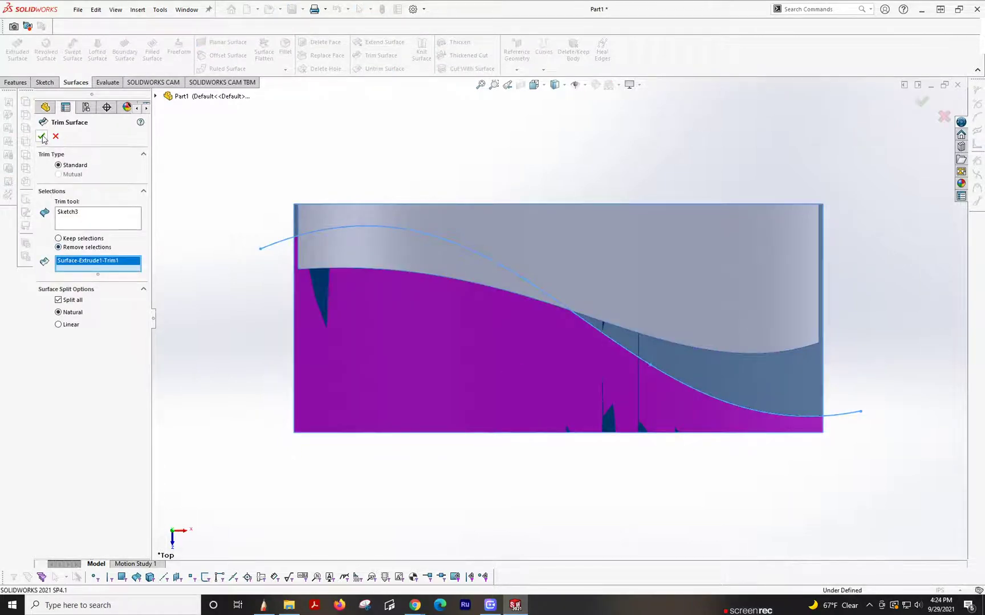
{"action": "left_click", "coordinate": [42, 137]}
{"action": "middle_click_drag", "start_coordinate": [489, 383], "coordinate": [503, 200]}
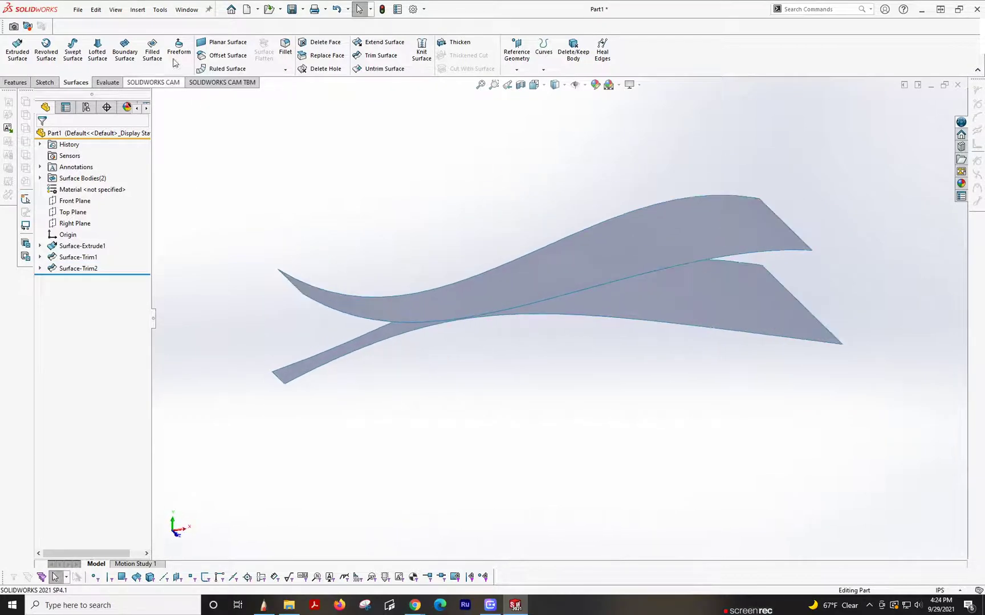
Step: Create Boundary-Surface1 using the upper and lower strip edges as Direction 1 curves
{"action": "left_click", "coordinate": [135, 53]}
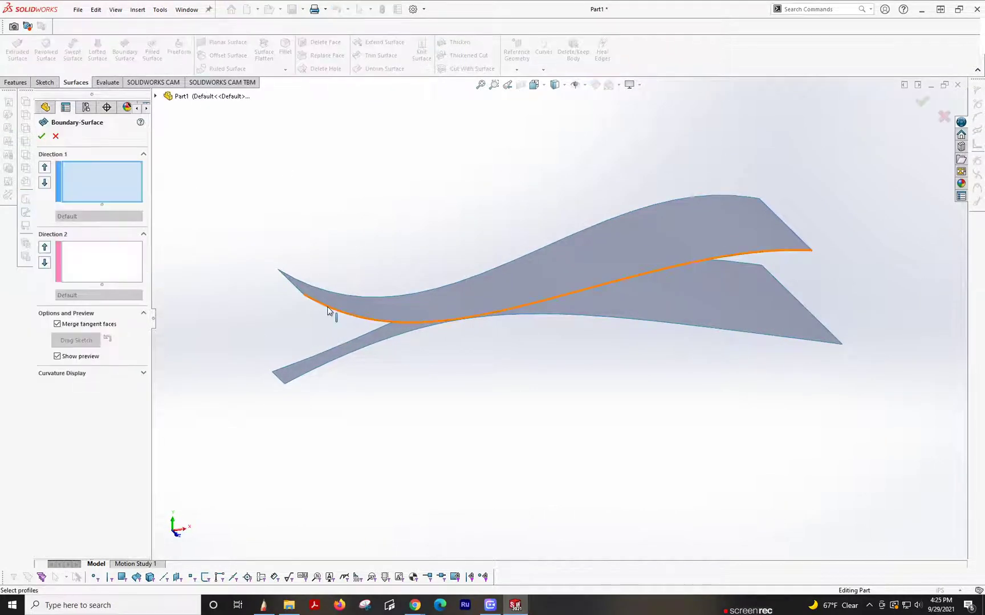
{"action": "left_click", "coordinate": [329, 310]}
{"action": "left_click", "coordinate": [309, 372]}
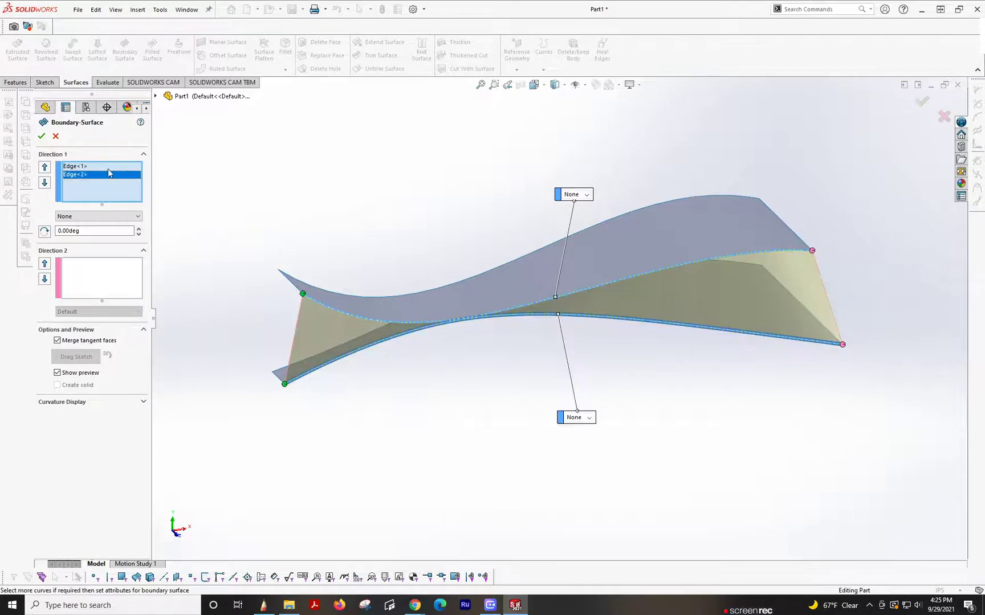
{"action": "left_click", "coordinate": [42, 136]}
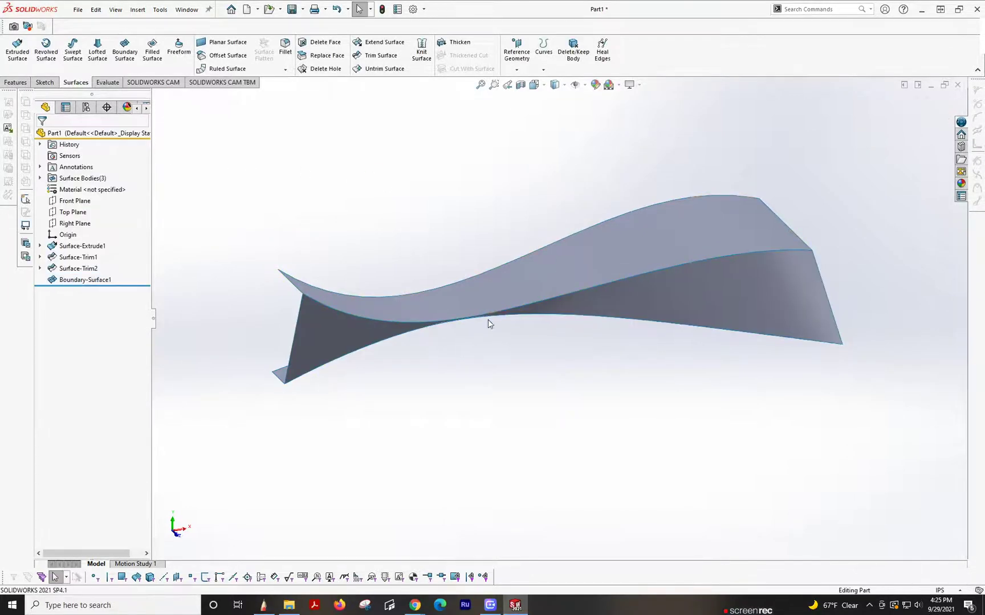
{"action": "mouse_move", "coordinate": [492, 324]}
{"action": "middle_mouse_down"}
{"action": "mouse_move", "coordinate": [543, 203]}
{"action": "mouse_move", "coordinate": [576, 176]}
{"action": "mouse_move", "coordinate": [556, 238]}
{"action": "mouse_move", "coordinate": [403, 349]}
{"action": "mouse_move", "coordinate": [336, 297]}
{"action": "mouse_move", "coordinate": [356, 307]}
{"action": "mouse_move", "coordinate": [453, 286]}
{"action": "mouse_move", "coordinate": [544, 245]}
{"action": "mouse_move", "coordinate": [503, 259]}
{"action": "mouse_move", "coordinate": [484, 323]}
{"action": "middle_mouse_up"}
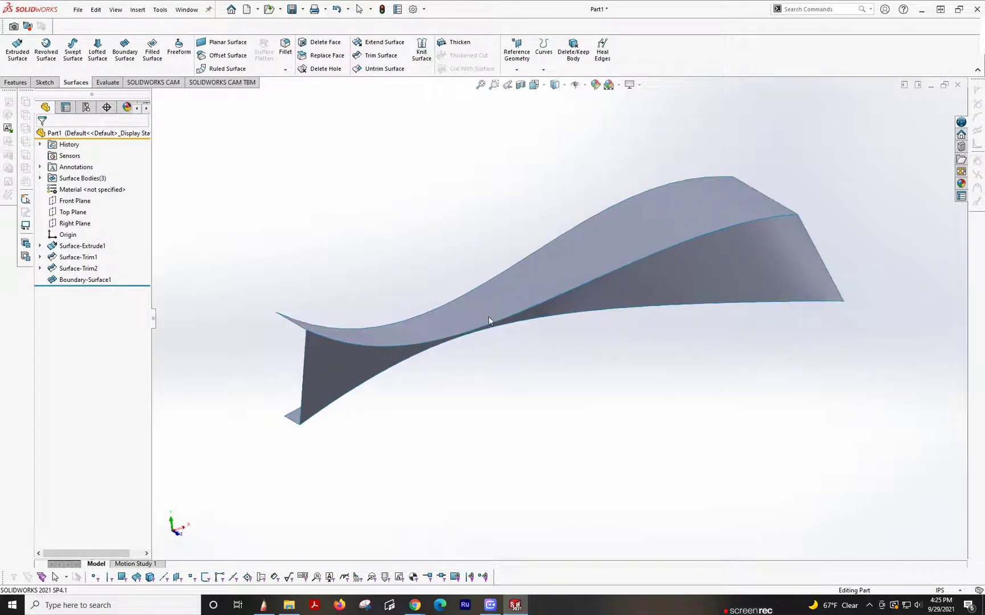
Step: Delete Boundary-Surface1 from the FeatureManager tree
{"action": "right_click", "coordinate": [72, 281]}
{"action": "left_click", "coordinate": [85, 349]}
{"action": "left_click", "coordinate": [548, 254]}
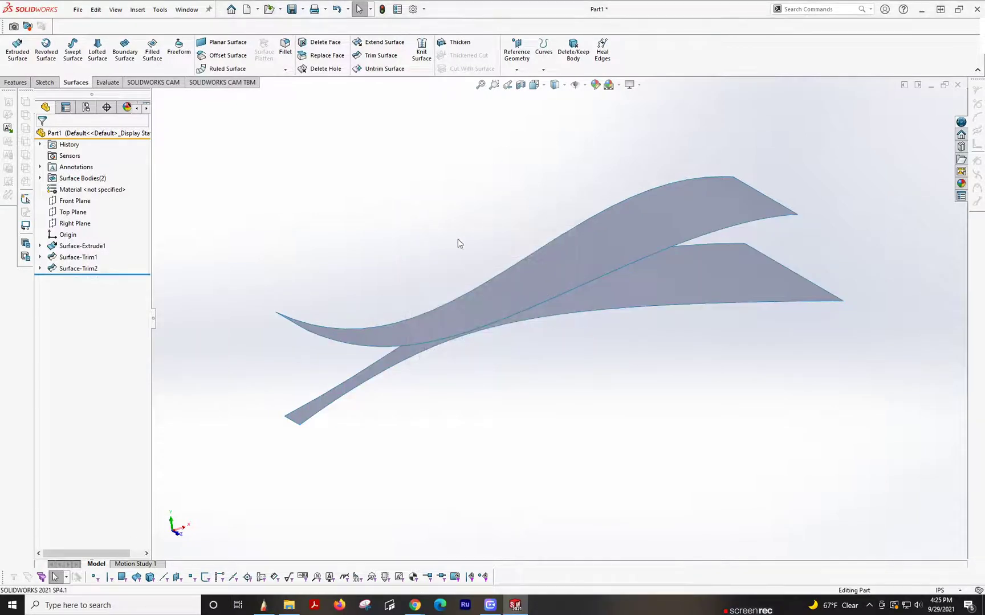
Step: Check the lengths of the upper and lower strip edges
{"action": "left_click", "coordinate": [44, 83]}
{"action": "left_click", "coordinate": [14, 69]}
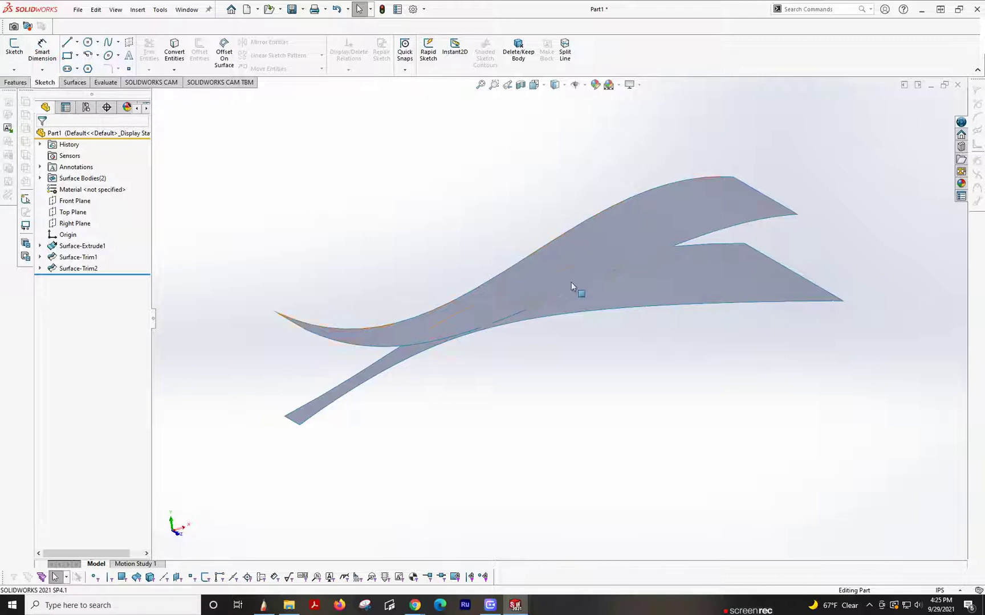
{"action": "left_click", "coordinate": [607, 277]}
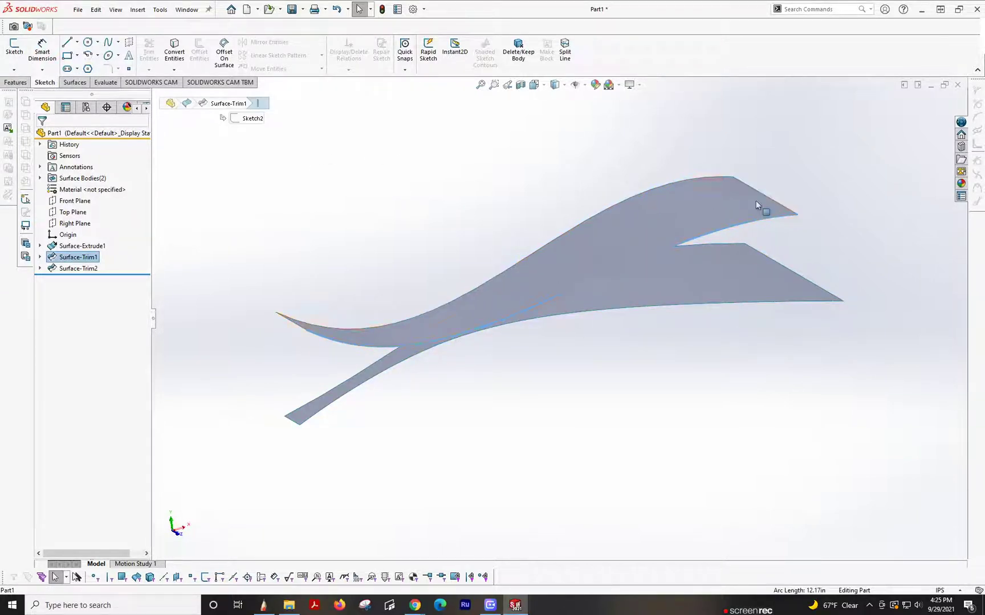
{"action": "left_click", "coordinate": [677, 305]}
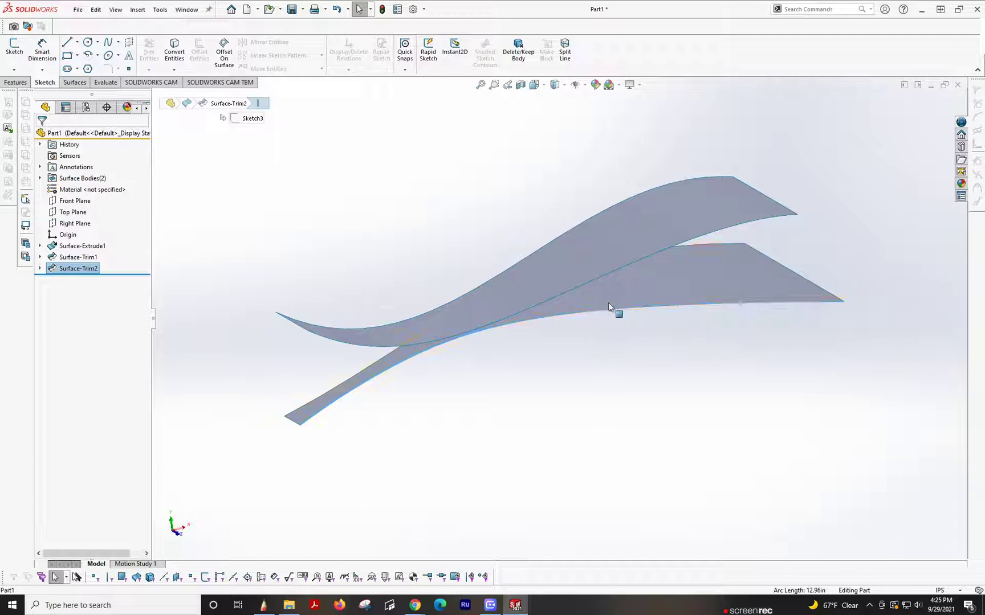
{"action": "middle_click_drag", "start_coordinate": [607, 325], "coordinate": [597, 353]}
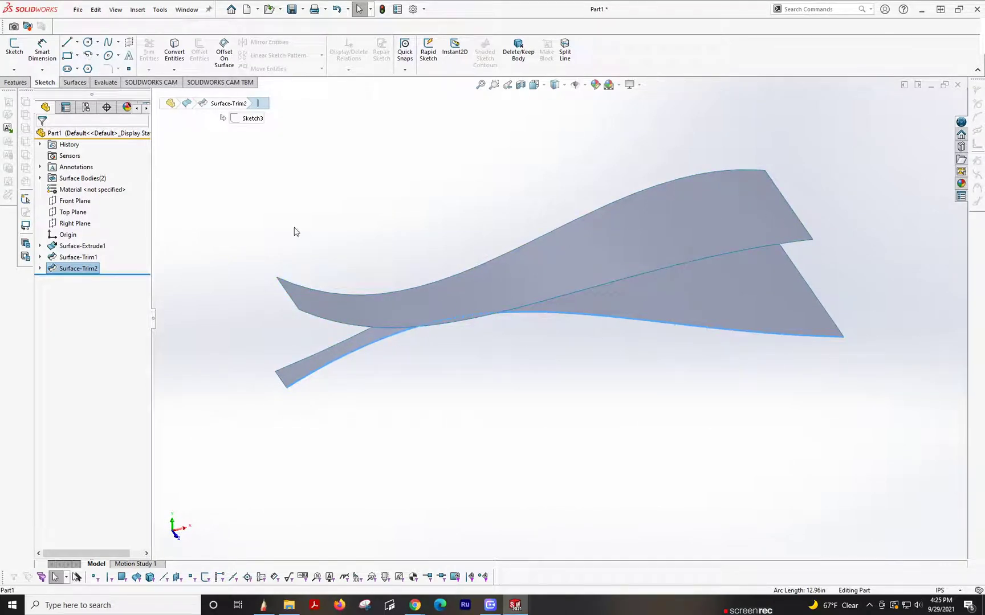
Step: Start a 3D sketch and draw a spline joining the two strips' left corners
{"action": "left_click", "coordinate": [14, 70]}
{"action": "left_click", "coordinate": [31, 93]}
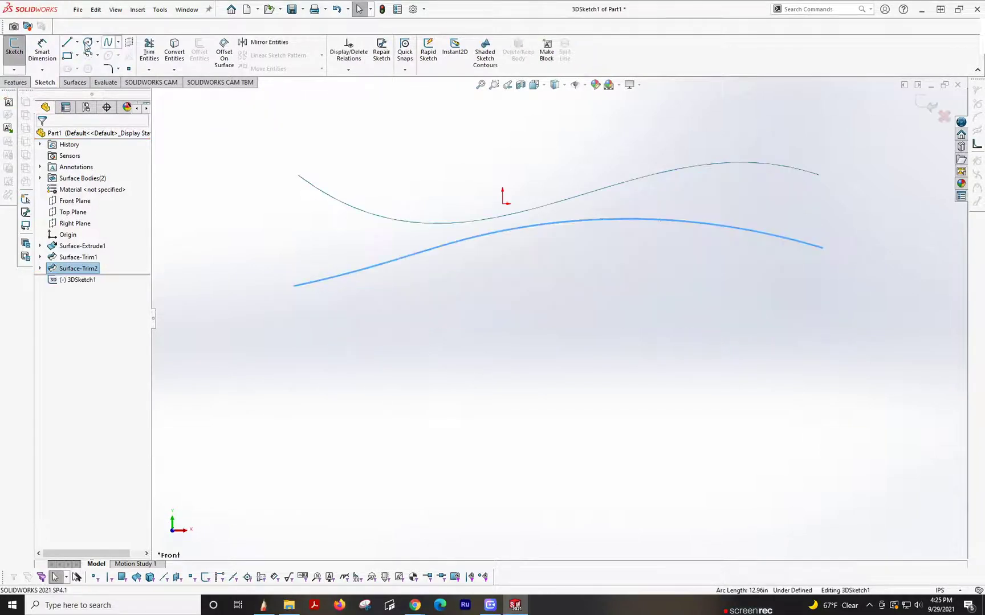
{"action": "left_click", "coordinate": [106, 44]}
{"action": "middle_click_drag", "start_coordinate": [387, 316], "coordinate": [370, 236]}
{"action": "left_click", "coordinate": [392, 202]}
{"action": "left_click", "coordinate": [386, 277]}
{"action": "key", "text": "Escape"}
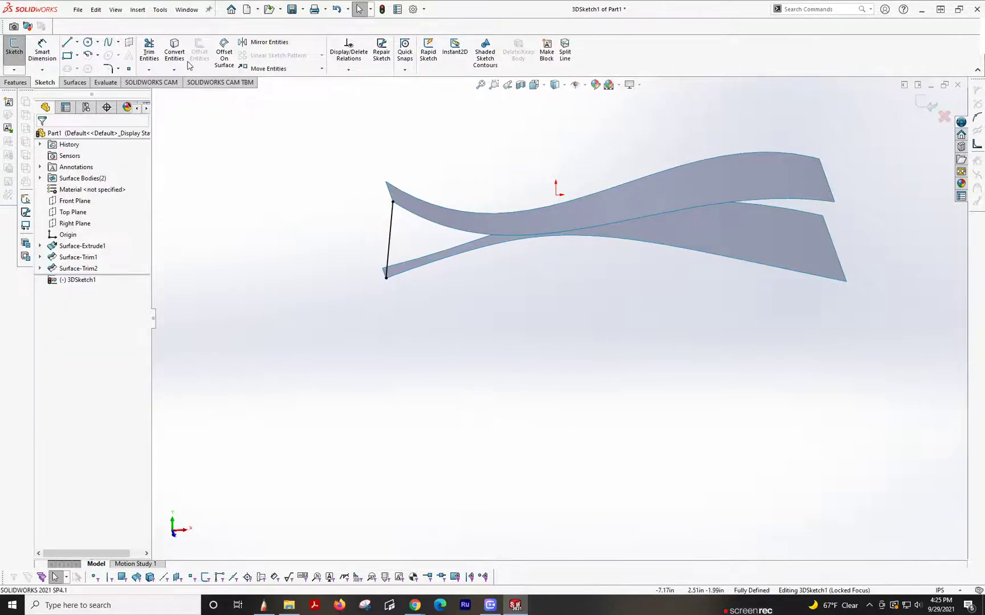
Step: Draw two short connector splines between the upper and lower strip edges mid-span
{"action": "scroll", "coordinate": [524, 223], "scroll_direction": "down", "scroll_amount": 4}
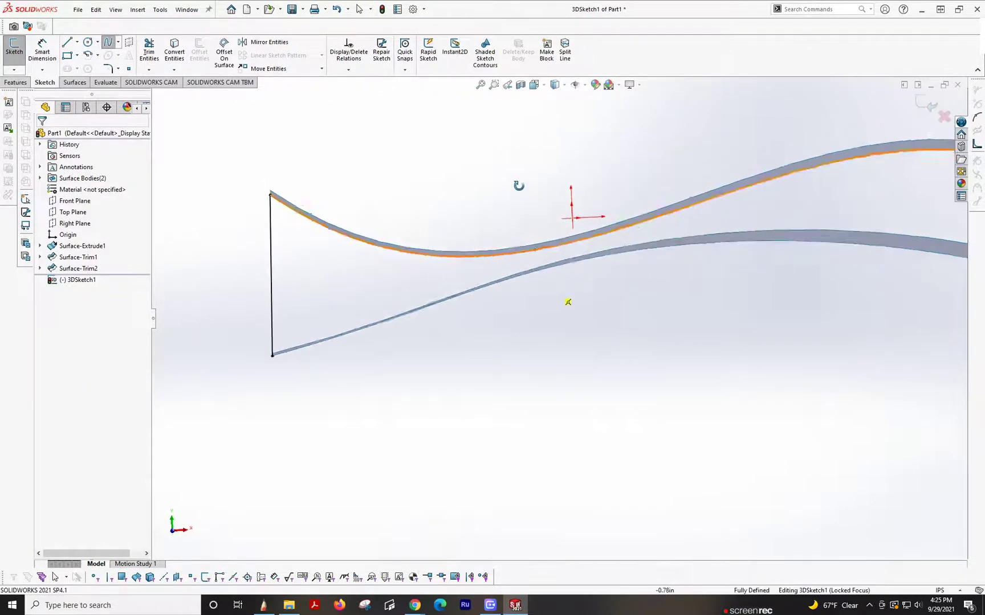
{"action": "middle_click_drag", "start_coordinate": [523, 221], "coordinate": [525, 242]}
{"action": "key", "text": "s"}
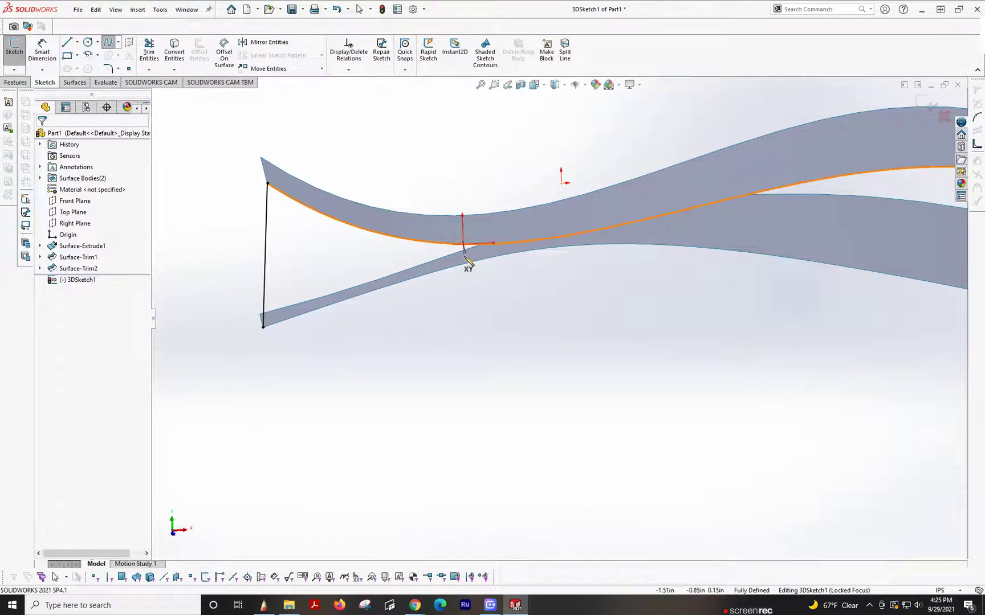
{"action": "left_click", "coordinate": [464, 263]}
{"action": "left_click", "coordinate": [464, 266]}
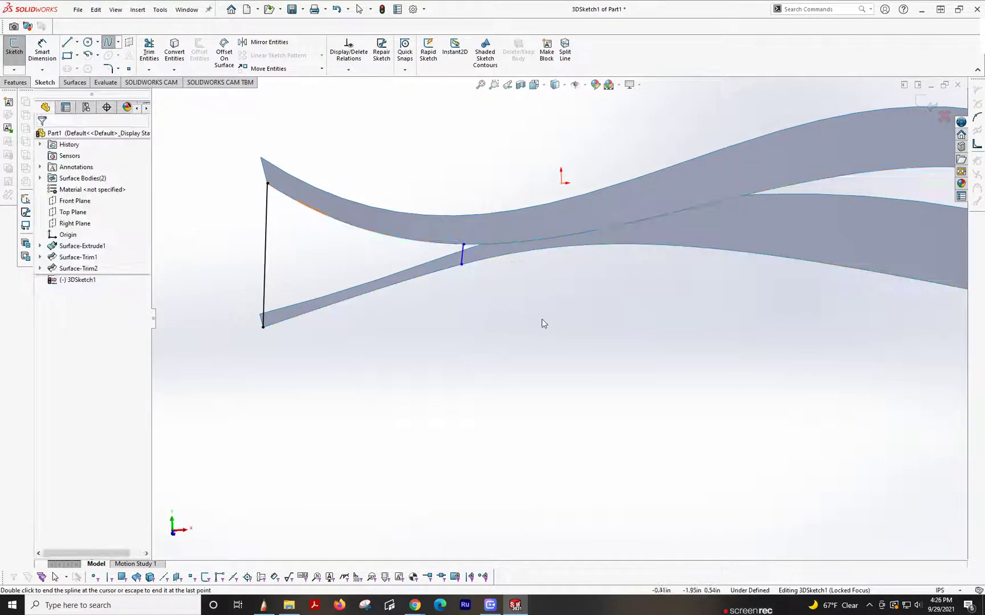
{"action": "mouse_move", "coordinate": [497, 283]}
{"action": "middle_mouse_down"}
{"action": "mouse_move", "coordinate": [500, 269]}
{"action": "mouse_move", "coordinate": [523, 263]}
{"action": "mouse_move", "coordinate": [501, 279]}
{"action": "middle_mouse_up"}
{"action": "key", "text": "f"}
{"action": "scroll", "coordinate": [745, 277], "scroll_direction": "down", "scroll_amount": 3}
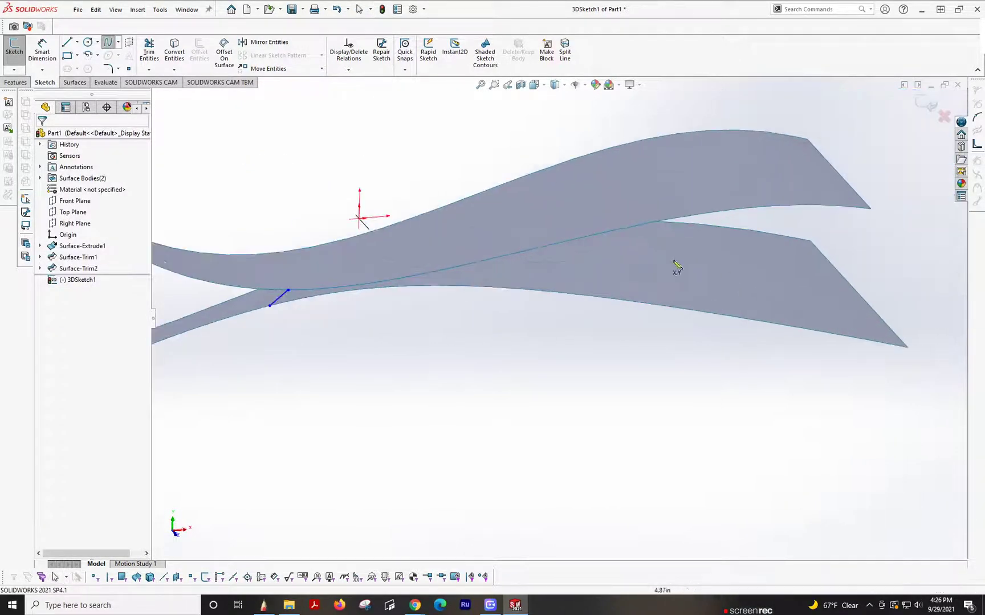
{"action": "left_click", "coordinate": [557, 245]}
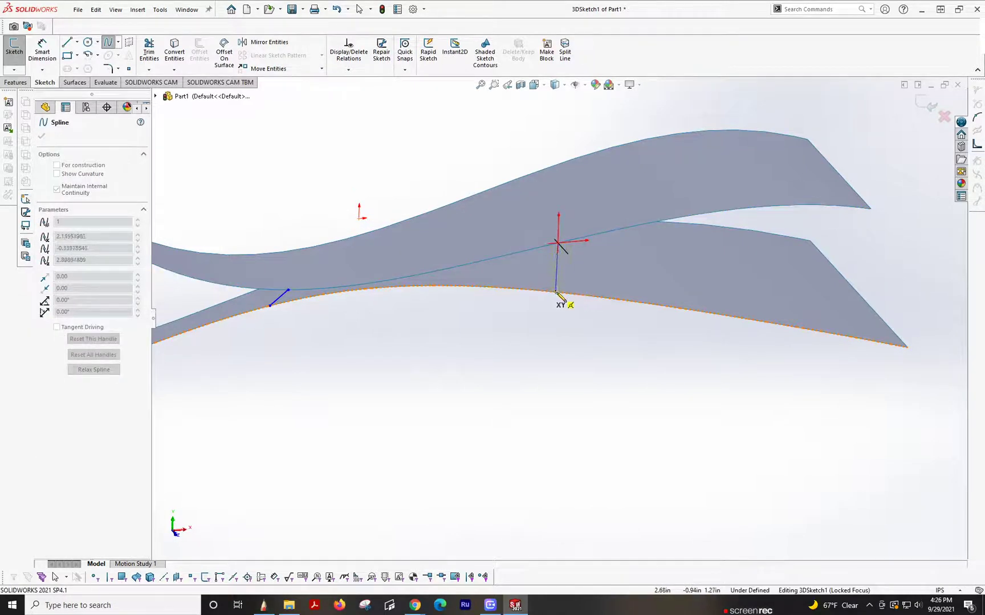
{"action": "double_click", "coordinate": [557, 292]}
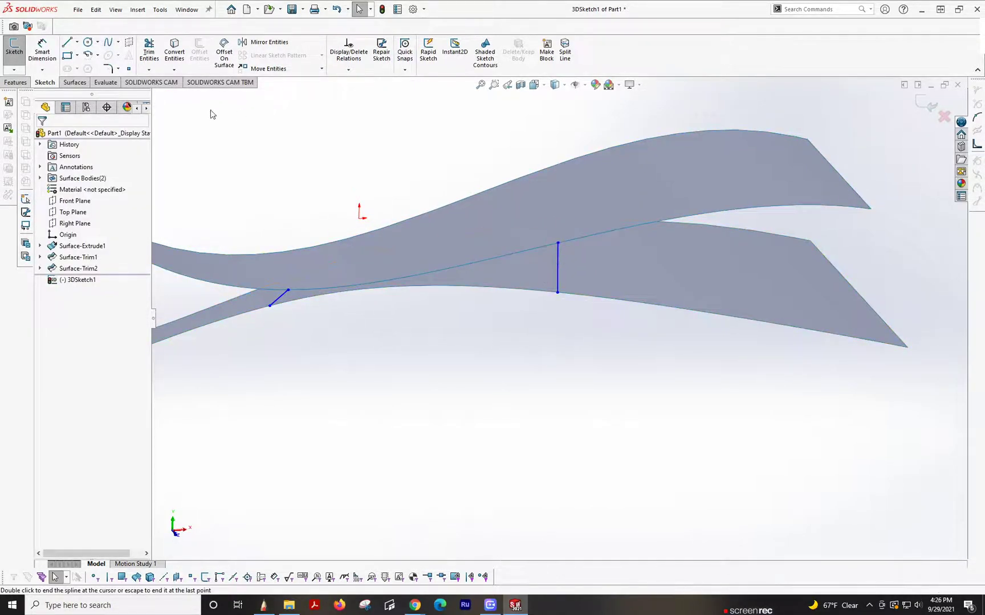
Step: Draw a spline from the upper strip's right tip to the lower strip's right corner
{"action": "left_click", "coordinate": [109, 43]}
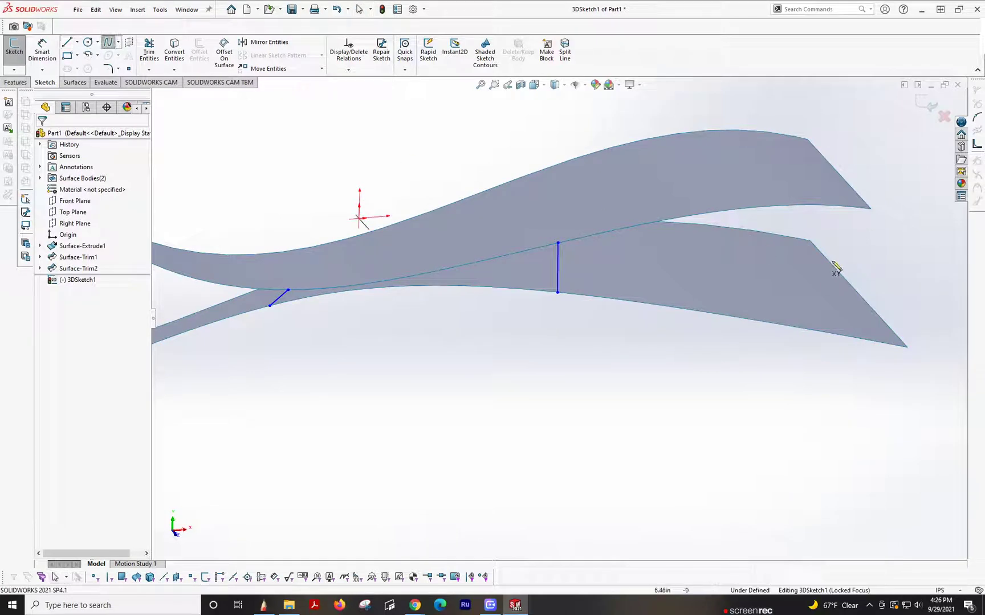
{"action": "left_click", "coordinate": [871, 210]}
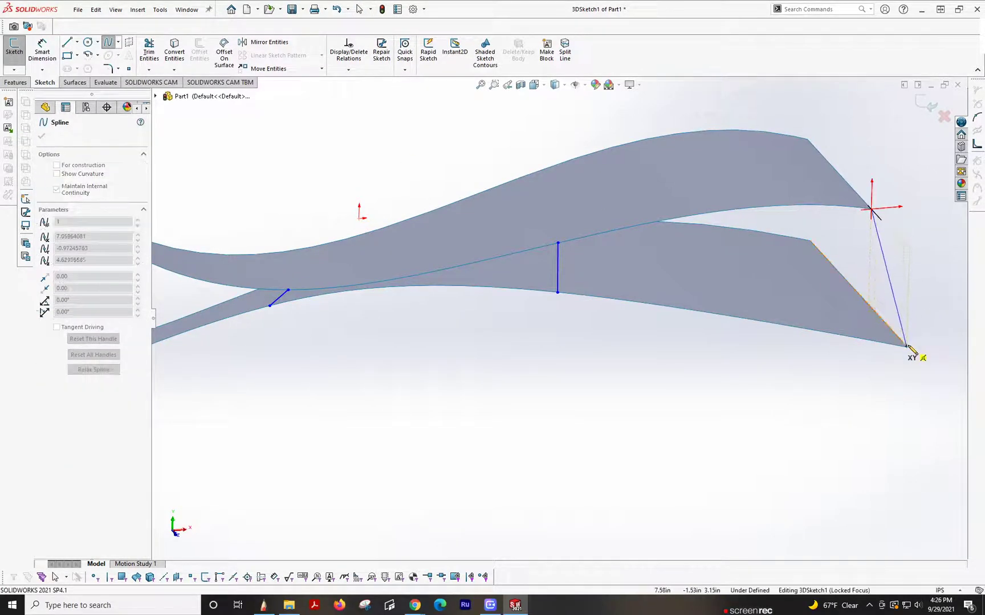
{"action": "double_click", "coordinate": [908, 347]}
Step: Bend the left connector curve into a smooth arc by dragging its tangent handles
{"action": "key", "text": "Escape"}
{"action": "scroll", "coordinate": [793, 419], "scroll_direction": "up", "scroll_amount": 3}
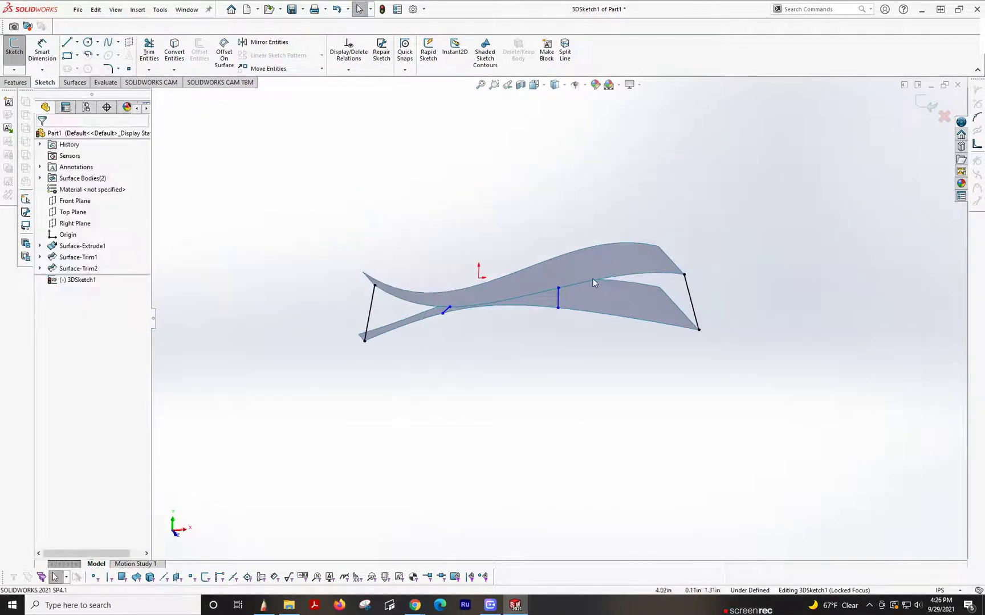
{"action": "middle_click_drag", "start_coordinate": [595, 284], "coordinate": [670, 256]}
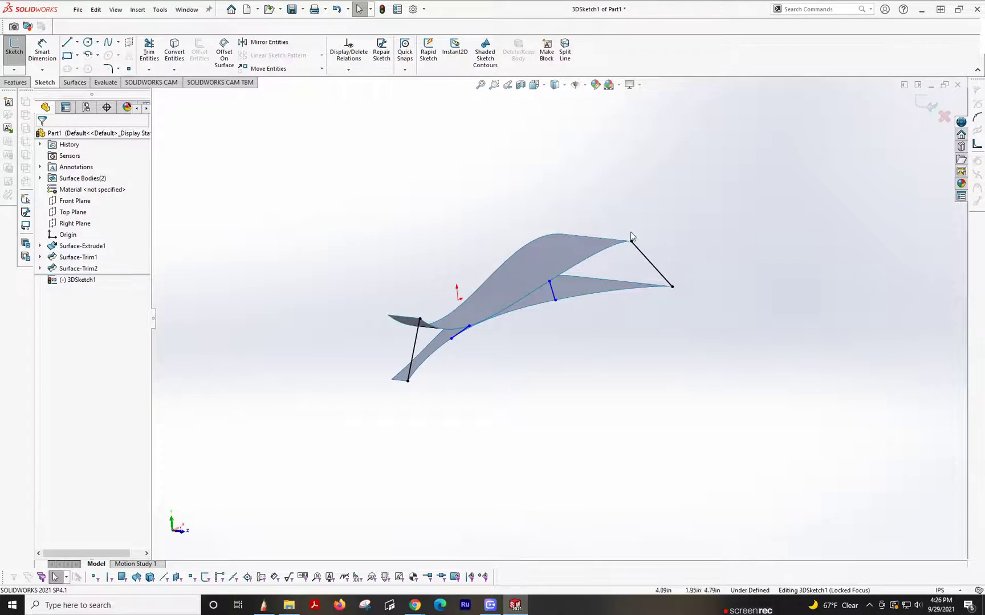
{"action": "left_click", "coordinate": [417, 337]}
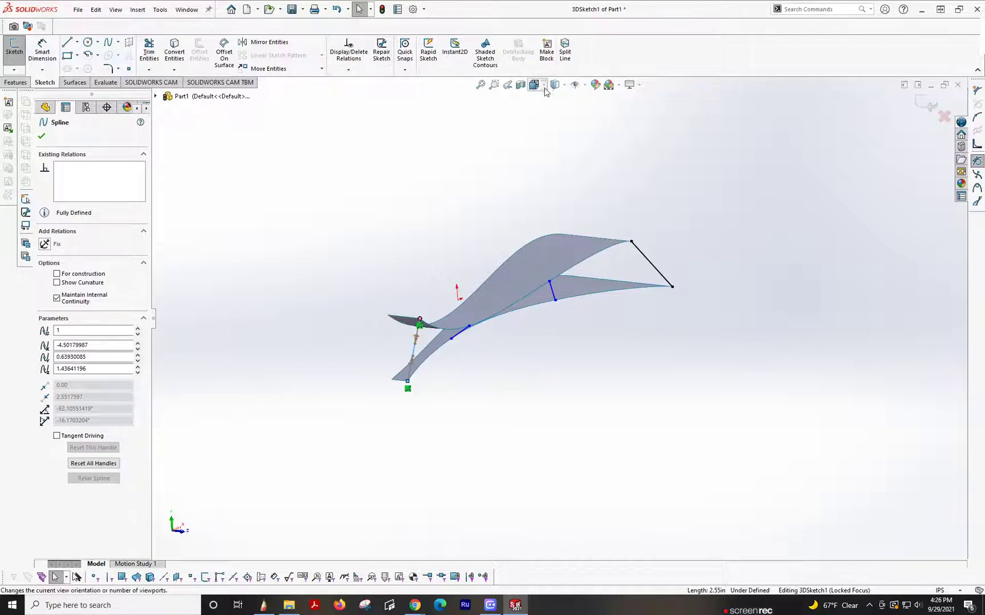
{"action": "left_click", "coordinate": [552, 85]}
{"action": "left_click", "coordinate": [378, 462]}
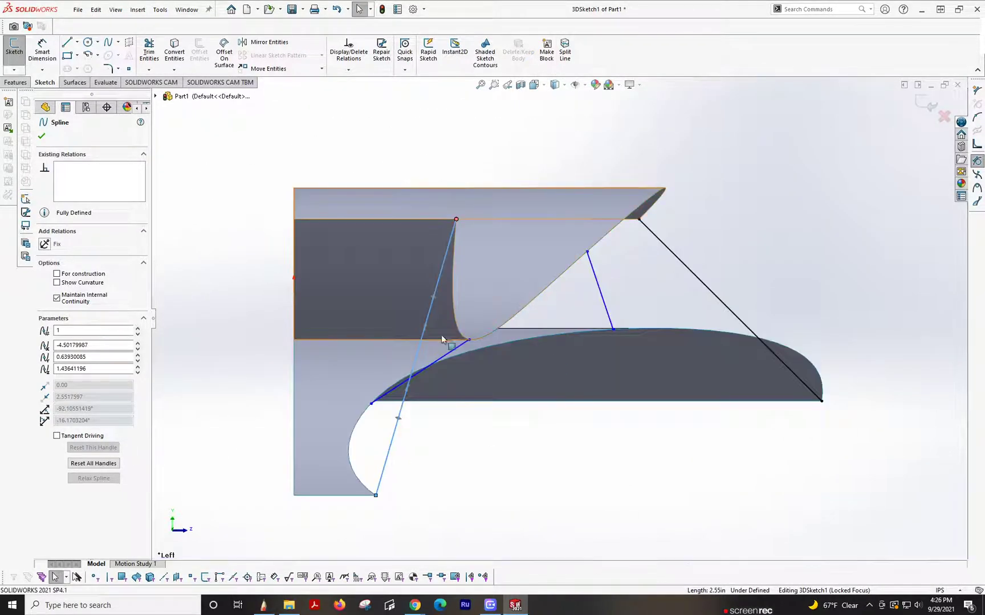
{"action": "left_click_drag", "start_coordinate": [425, 333], "coordinate": [354, 283]}
{"action": "left_click_drag", "start_coordinate": [350, 394], "coordinate": [325, 322]}
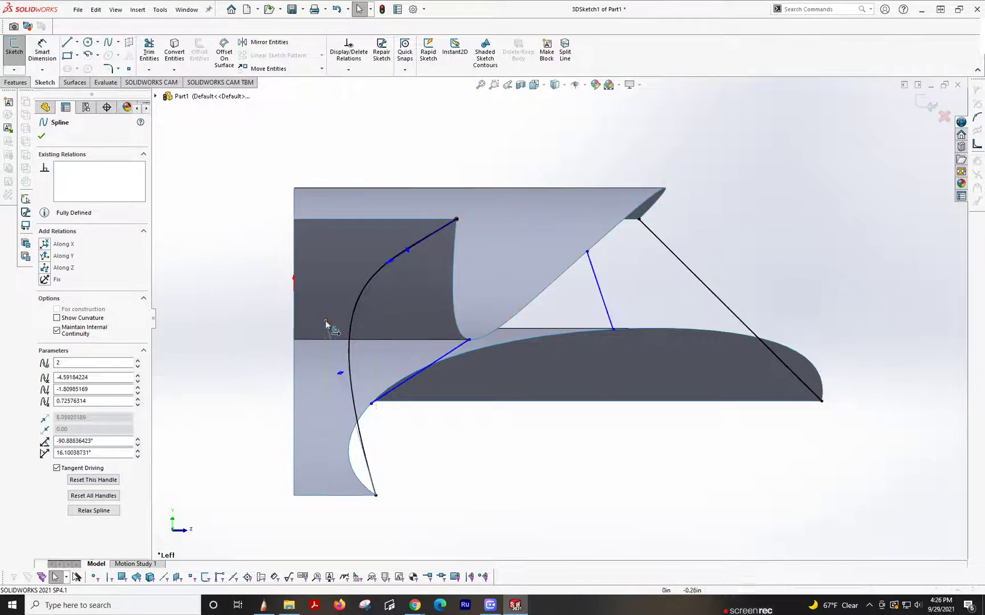
Step: Drag the short connector's tangent so it follows the surface edge
{"action": "mouse_move", "coordinate": [342, 331]}
{"action": "middle_mouse_down"}
{"action": "mouse_move", "coordinate": [532, 323]}
{"action": "mouse_move", "coordinate": [416, 350]}
{"action": "middle_mouse_up"}
{"action": "left_click", "coordinate": [416, 349]}
{"action": "left_click", "coordinate": [546, 87]}
{"action": "left_click", "coordinate": [437, 324]}
{"action": "scroll", "coordinate": [450, 379], "scroll_direction": "down", "scroll_amount": 3}
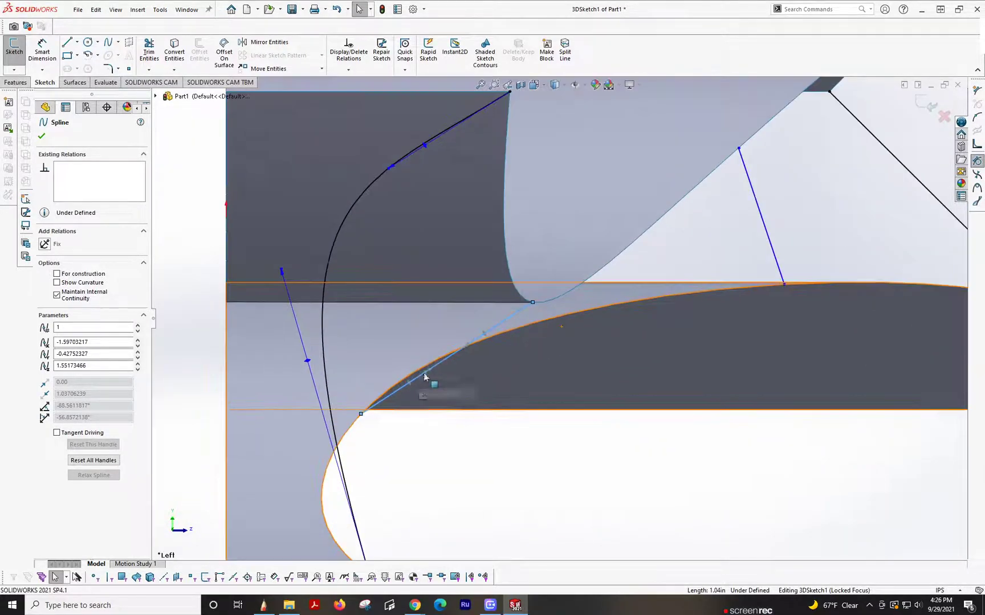
{"action": "left_click_drag", "start_coordinate": [464, 352], "coordinate": [395, 321]}
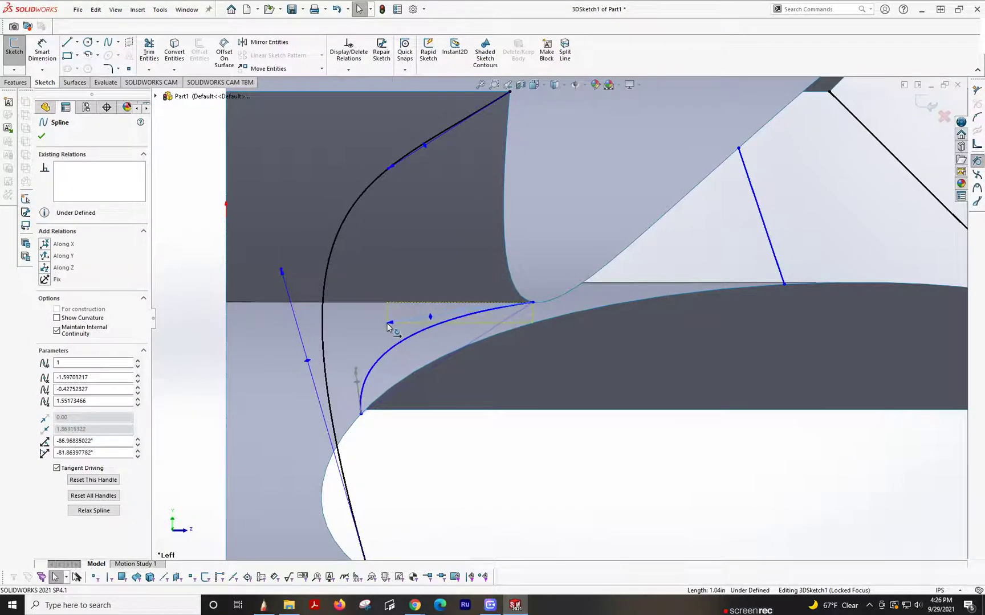
{"action": "key", "text": "f"}
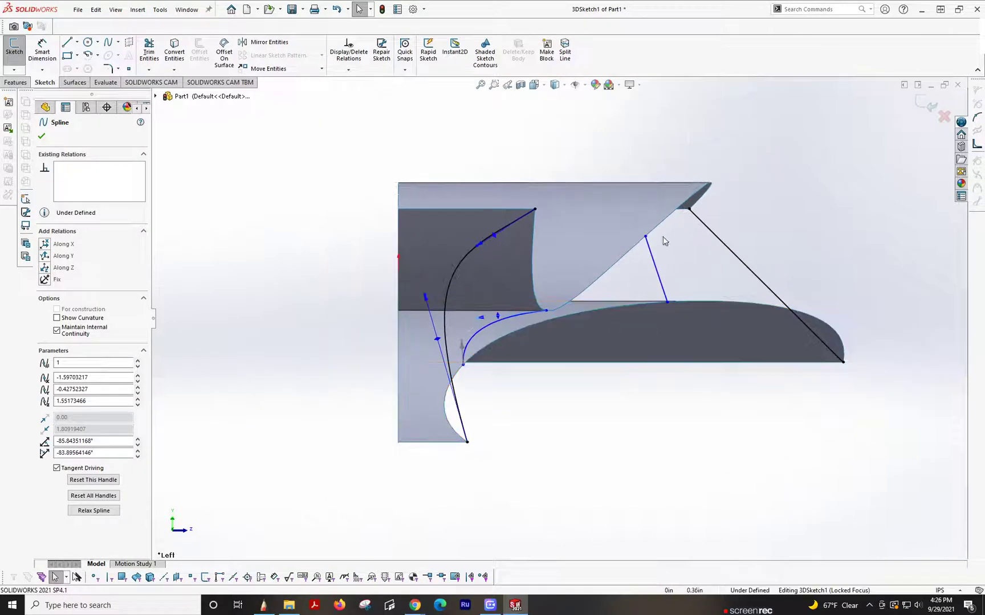
Step: Adjust the middle connector curves' tangents so they bow into tangent arcs
{"action": "left_click", "coordinate": [652, 255]}
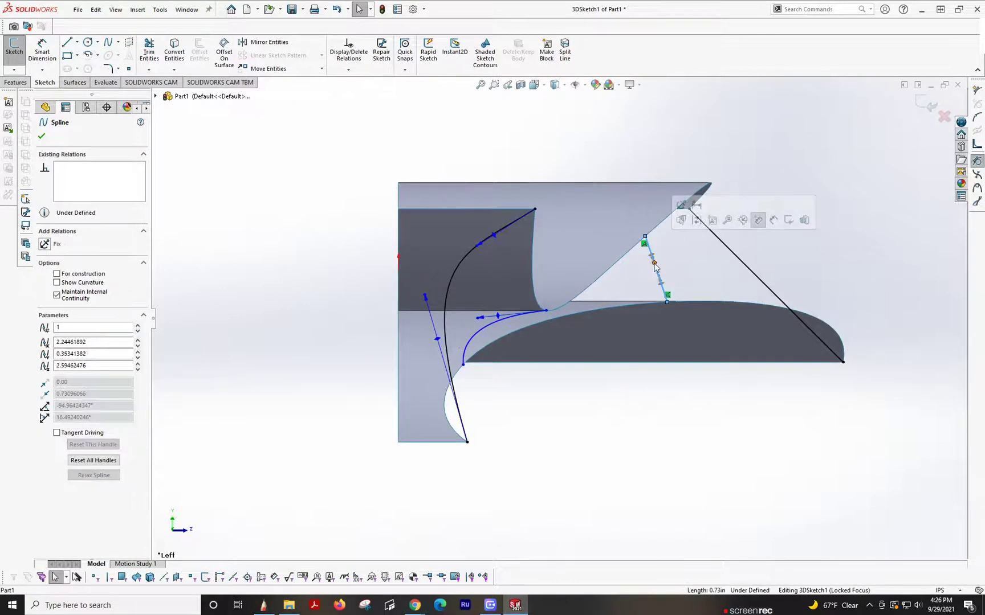
{"action": "left_click_drag", "start_coordinate": [654, 265], "coordinate": [658, 262]}
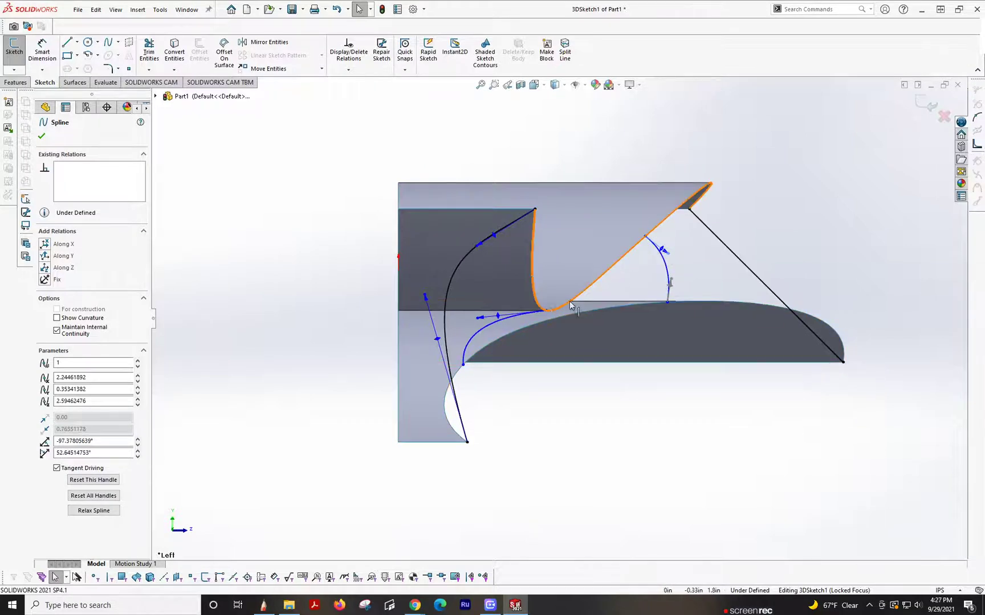
{"action": "left_click_drag", "start_coordinate": [668, 254], "coordinate": [666, 267]}
{"action": "left_click", "coordinate": [740, 260]}
{"action": "mouse_move", "coordinate": [751, 272]}
{"action": "left_mouse_down"}
{"action": "mouse_move", "coordinate": [788, 220]}
{"action": "mouse_move", "coordinate": [807, 227]}
{"action": "left_mouse_up"}
{"action": "mouse_move", "coordinate": [650, 316]}
{"action": "middle_mouse_down"}
{"action": "mouse_move", "coordinate": [556, 292]}
{"action": "mouse_move", "coordinate": [542, 313]}
{"action": "mouse_move", "coordinate": [582, 292]}
{"action": "mouse_move", "coordinate": [551, 349]}
{"action": "mouse_move", "coordinate": [550, 420]}
{"action": "mouse_move", "coordinate": [569, 343]}
{"action": "mouse_move", "coordinate": [621, 336]}
{"action": "mouse_move", "coordinate": [547, 346]}
{"action": "mouse_move", "coordinate": [530, 385]}
{"action": "mouse_move", "coordinate": [565, 396]}
{"action": "mouse_move", "coordinate": [587, 353]}
{"action": "mouse_move", "coordinate": [568, 281]}
{"action": "mouse_move", "coordinate": [589, 332]}
{"action": "middle_mouse_up"}
{"action": "scroll", "coordinate": [545, 330], "scroll_direction": "down", "scroll_amount": 5}
{"action": "scroll", "coordinate": [646, 315], "scroll_direction": "down", "scroll_amount": 3}
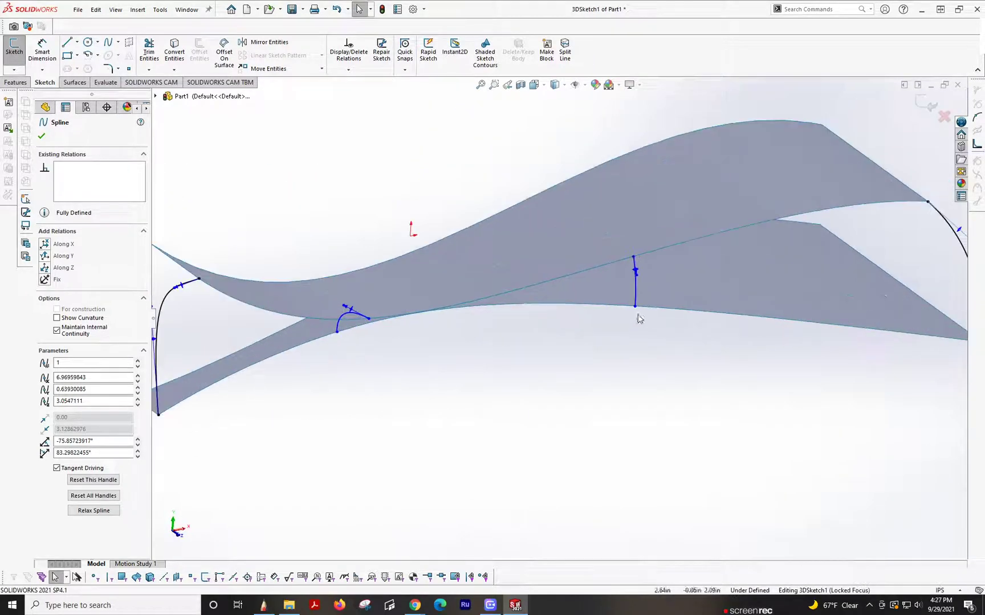
{"action": "scroll", "coordinate": [674, 288], "scroll_direction": "up", "scroll_amount": 4}
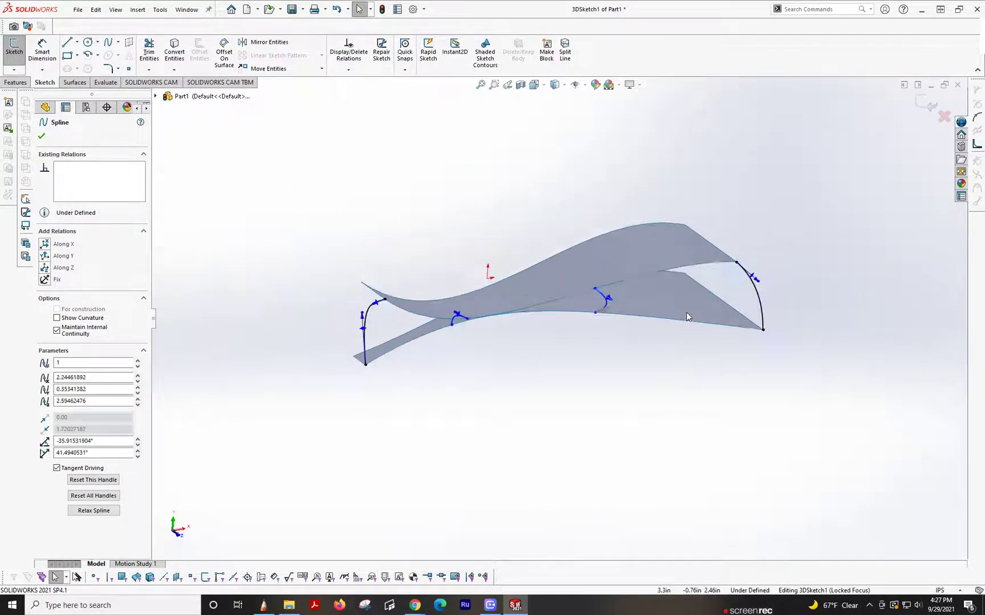
{"action": "middle_click_drag", "start_coordinate": [601, 306], "coordinate": [567, 359]}
Step: View the model from the front, then orbit it to a 3D angle
{"action": "key", "text": "space"}
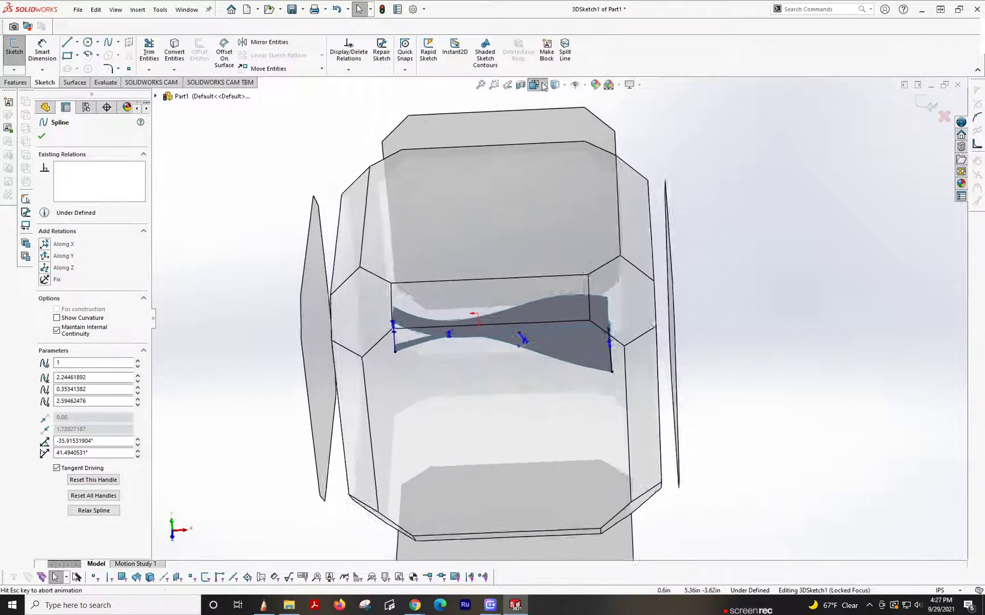
{"action": "left_click", "coordinate": [462, 415]}
{"action": "scroll", "coordinate": [539, 341], "scroll_direction": "down", "scroll_amount": 5}
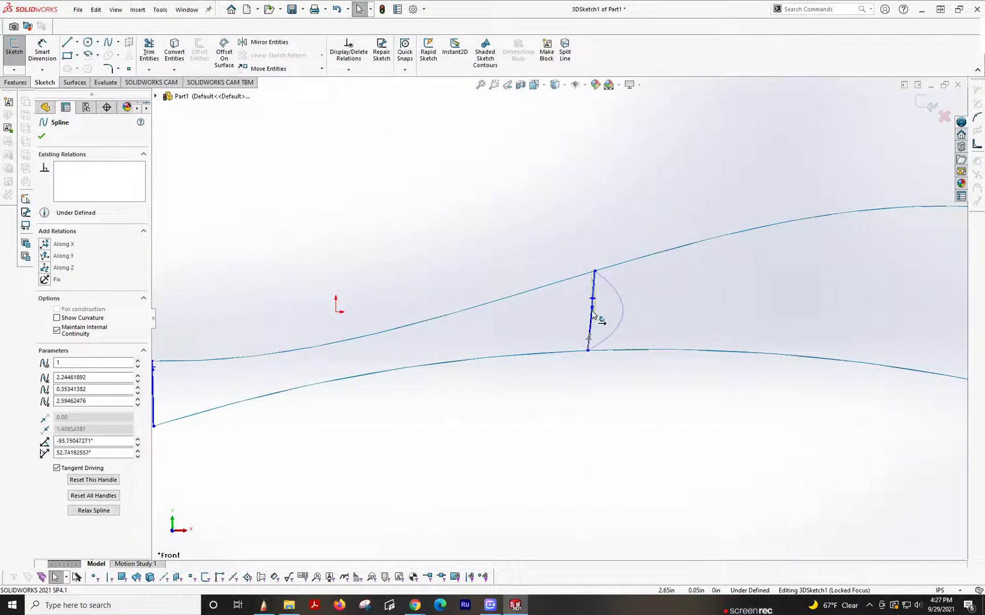
{"action": "scroll", "coordinate": [577, 341], "scroll_direction": "up", "scroll_amount": 6}
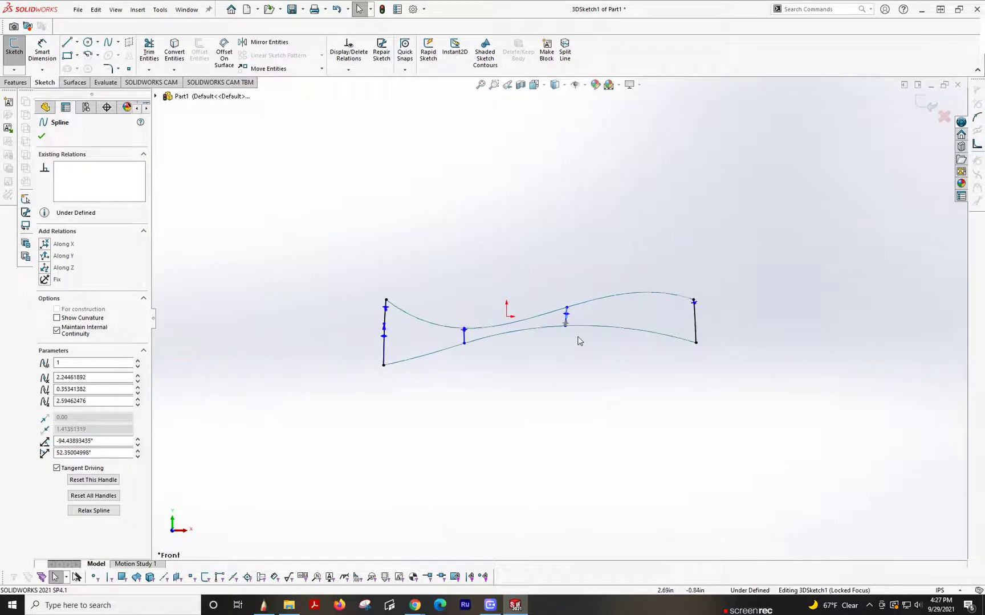
{"action": "middle_click_drag", "start_coordinate": [578, 341], "coordinate": [673, 322]}
Step: In the Left view, drag the right spline's upper and lower end tangent handles to reshape it
{"action": "left_click", "coordinate": [538, 87]}
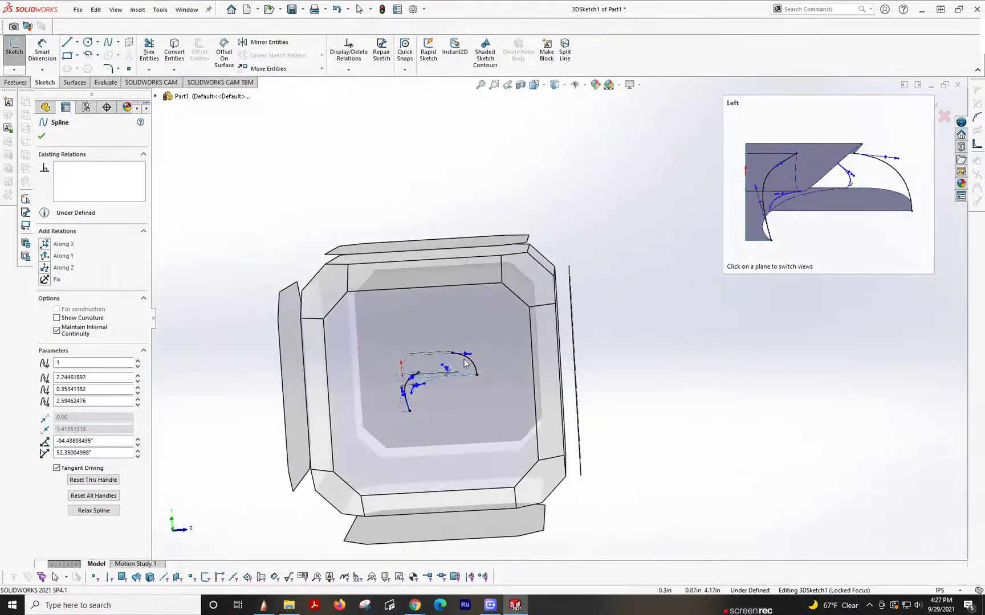
{"action": "left_click", "coordinate": [615, 340]}
{"action": "scroll", "coordinate": [638, 314], "scroll_direction": "down", "scroll_amount": 4}
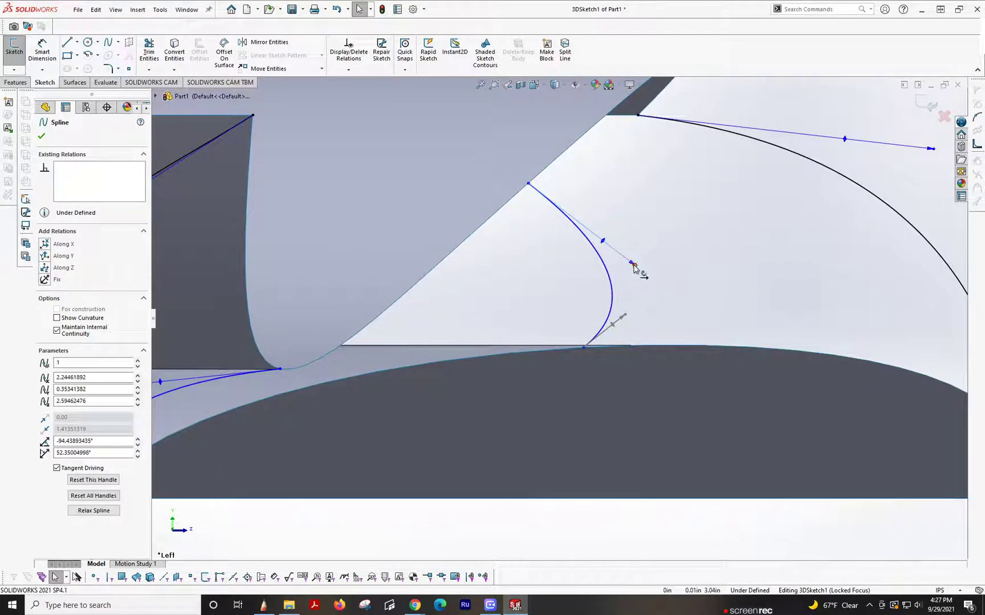
{"action": "left_click_drag", "start_coordinate": [634, 266], "coordinate": [628, 239]}
{"action": "left_click_drag", "start_coordinate": [617, 299], "coordinate": [627, 308]}
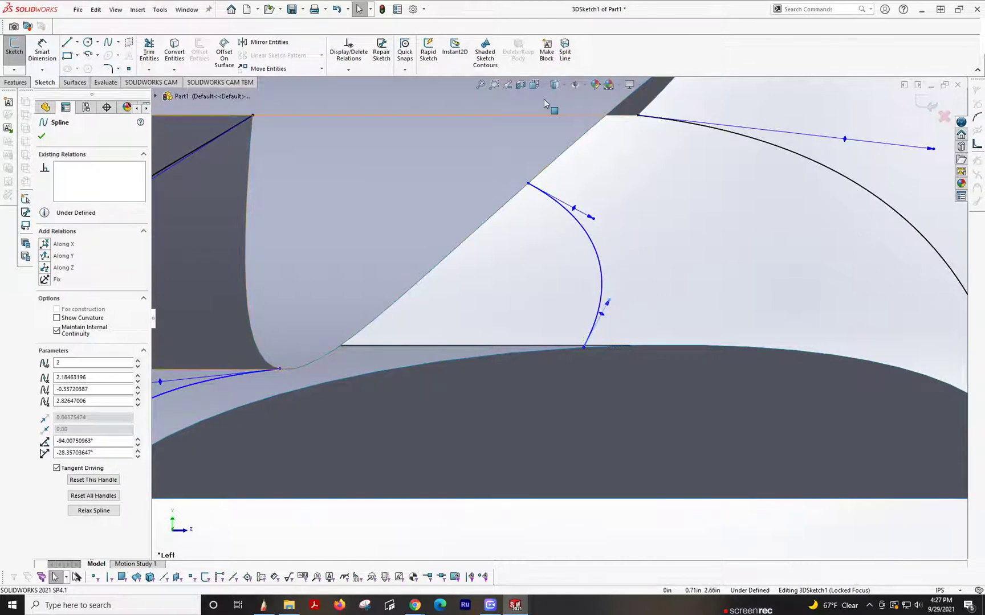
Step: Return to the Front view and orbit to check the reshaped right spline in 3D
{"action": "left_click", "coordinate": [534, 84]}
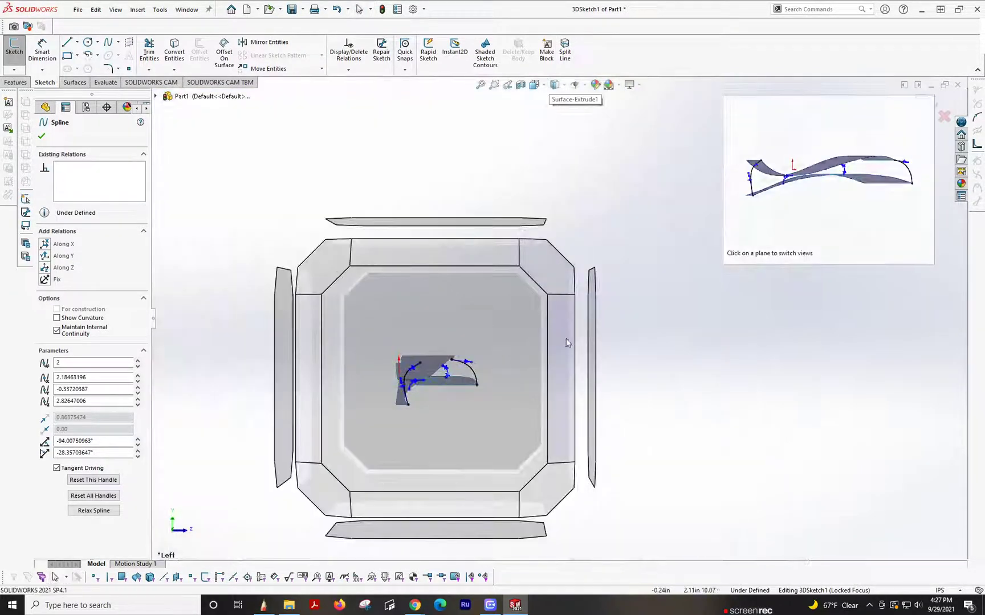
{"action": "left_click", "coordinate": [593, 351]}
{"action": "scroll", "coordinate": [606, 315], "scroll_direction": "down", "scroll_amount": 2}
{"action": "scroll", "coordinate": [581, 365], "scroll_direction": "up", "scroll_amount": 4}
{"action": "mouse_move", "coordinate": [521, 359]}
{"action": "middle_mouse_down"}
{"action": "mouse_move", "coordinate": [571, 371]}
{"action": "mouse_move", "coordinate": [564, 356]}
{"action": "middle_mouse_up"}
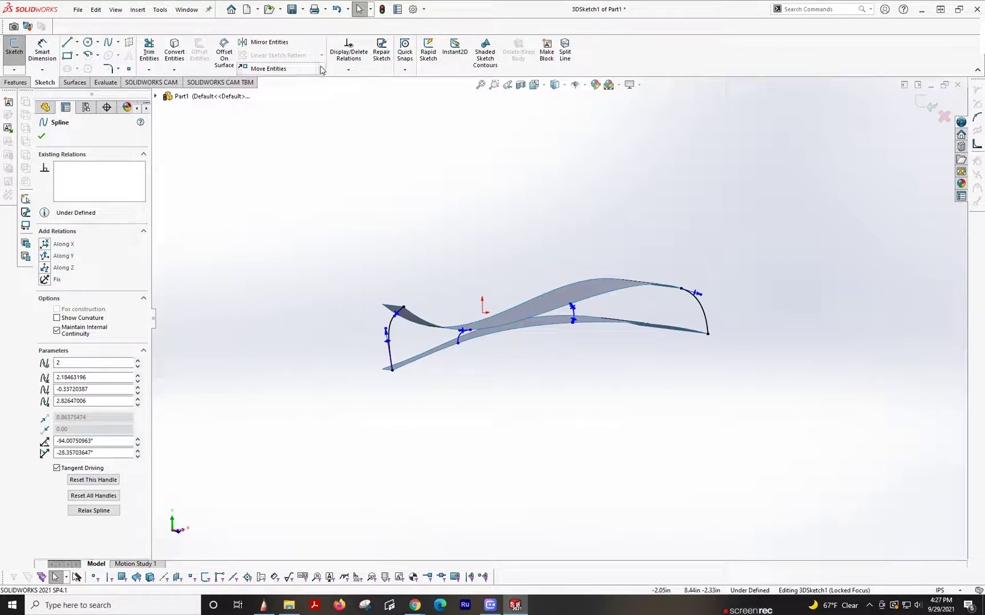
Step: Start a Boundary Surface with the upper and lower trimmed surface edges as Direction 1
{"action": "left_click", "coordinate": [77, 84]}
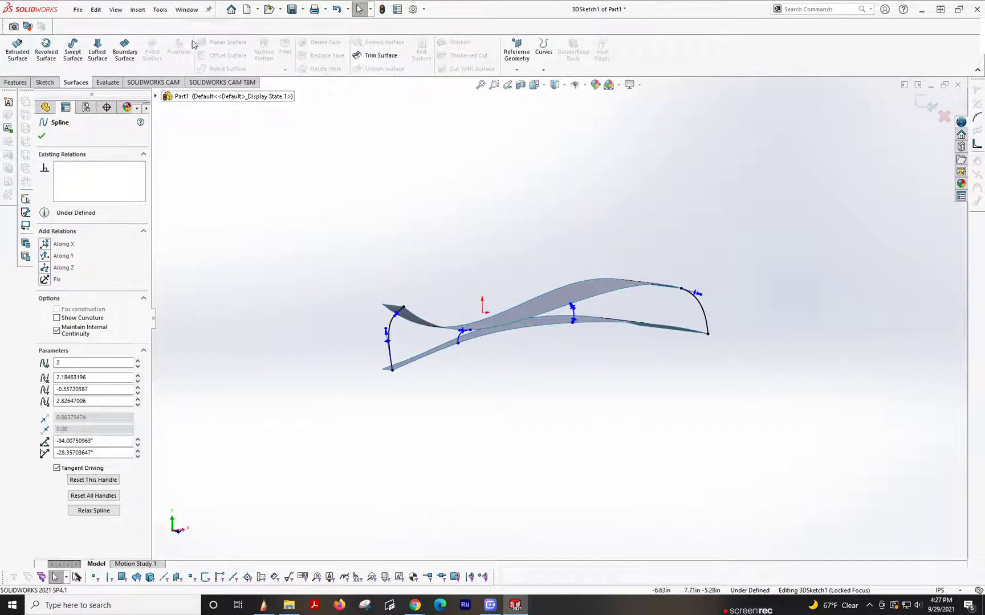
{"action": "left_click", "coordinate": [124, 49]}
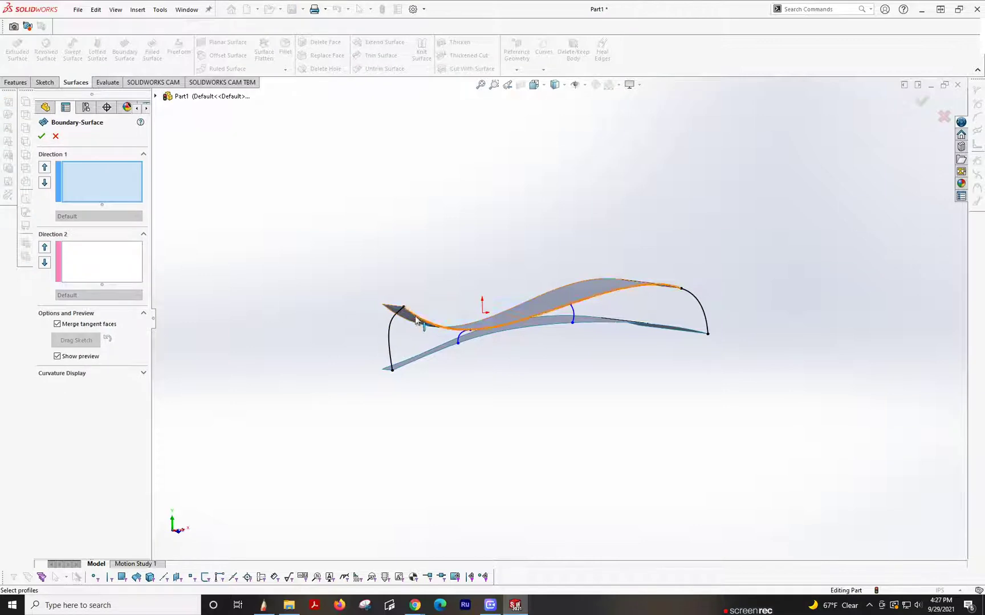
{"action": "left_click", "coordinate": [541, 313]}
{"action": "left_click", "coordinate": [413, 367]}
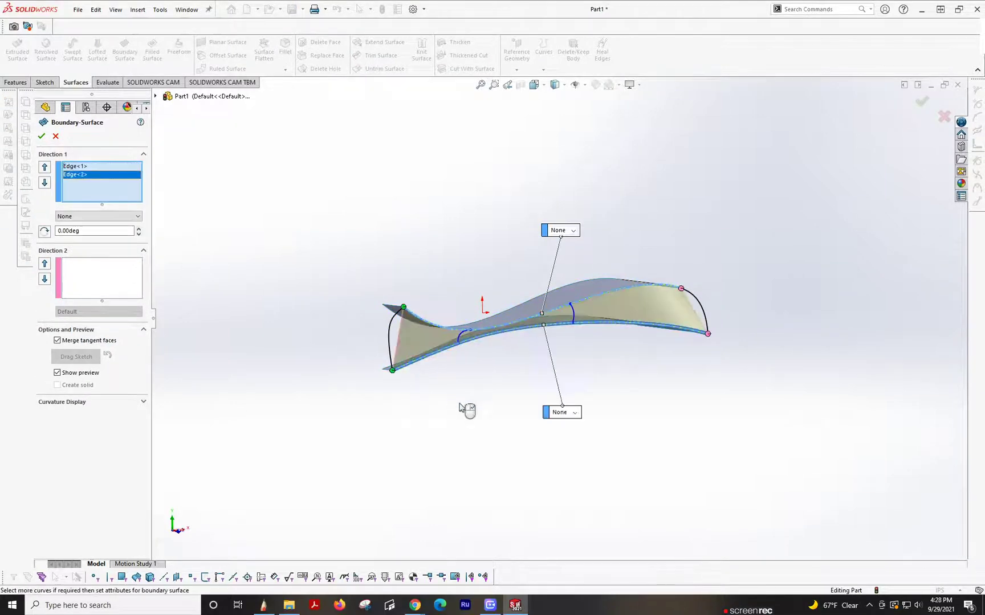
Step: Add the four connecting splines as open groups for Direction 2 and accept the boundary surface
{"action": "left_click", "coordinate": [89, 278]}
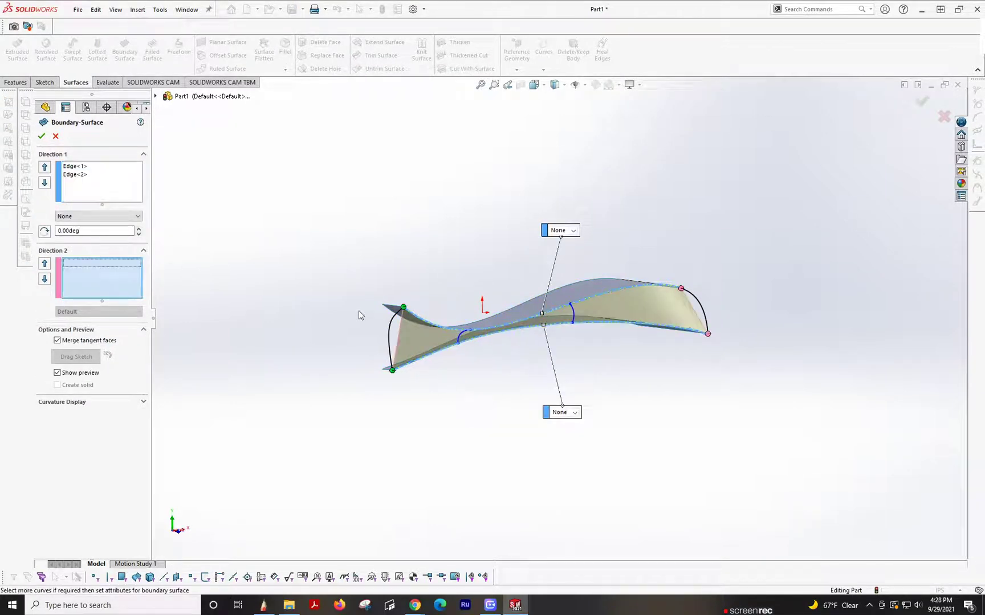
{"action": "left_click", "coordinate": [394, 321]}
{"action": "left_click", "coordinate": [307, 273]}
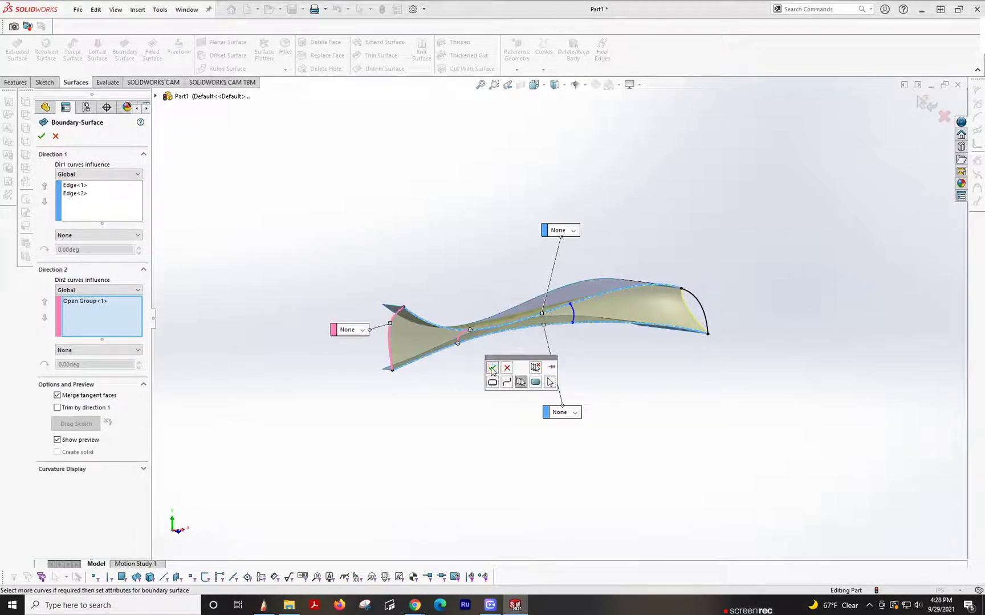
{"action": "left_click", "coordinate": [572, 313]}
{"action": "left_click", "coordinate": [571, 312]}
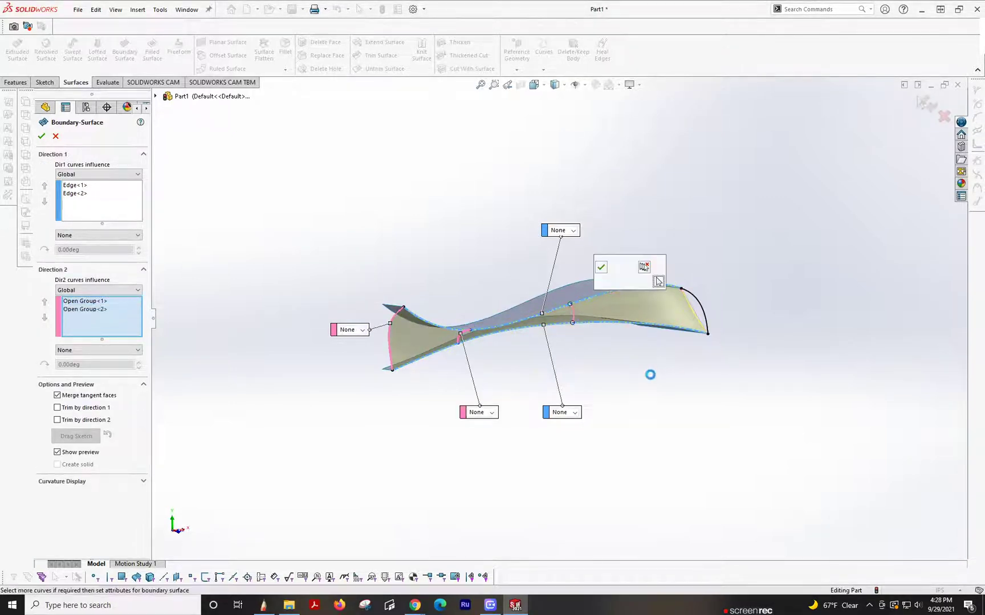
{"action": "left_click", "coordinate": [601, 267]}
{"action": "left_click", "coordinate": [700, 308]}
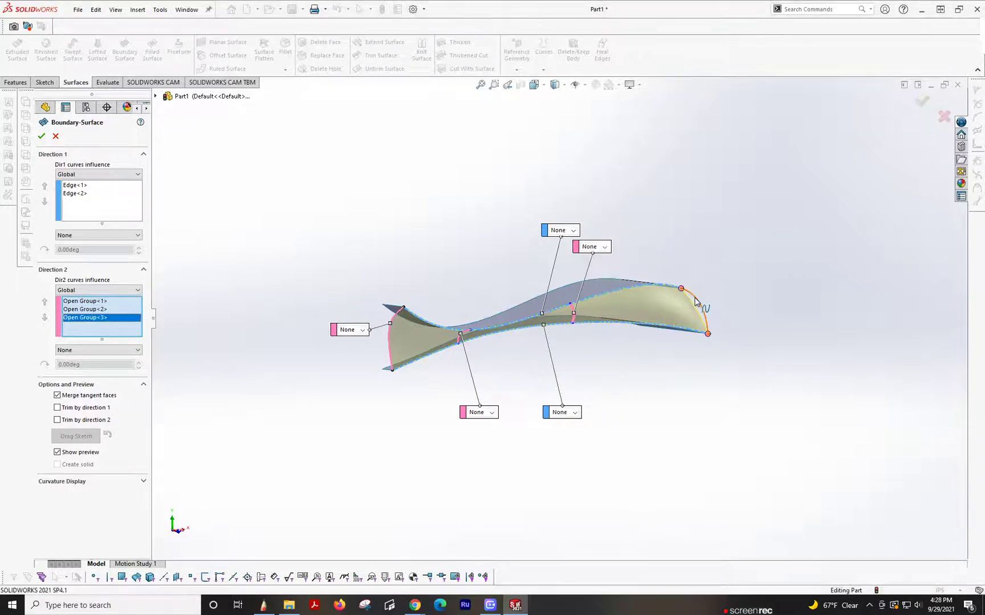
{"action": "left_click", "coordinate": [734, 261]}
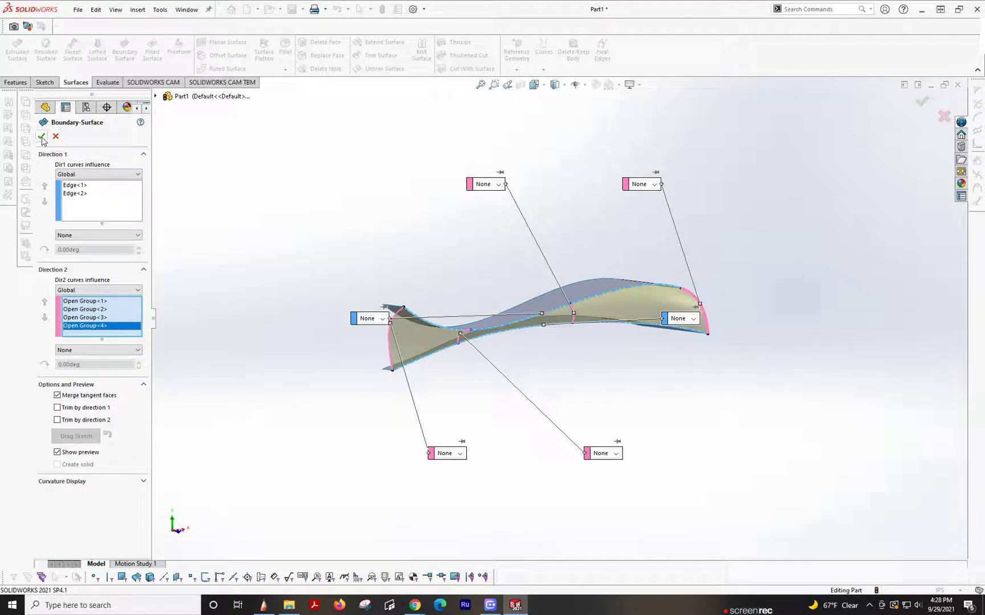
{"action": "key", "text": "Return"}
Step: Fit and orbit the view to inspect the surfaces, and expand the Surface Bodies list
{"action": "key", "text": "f"}
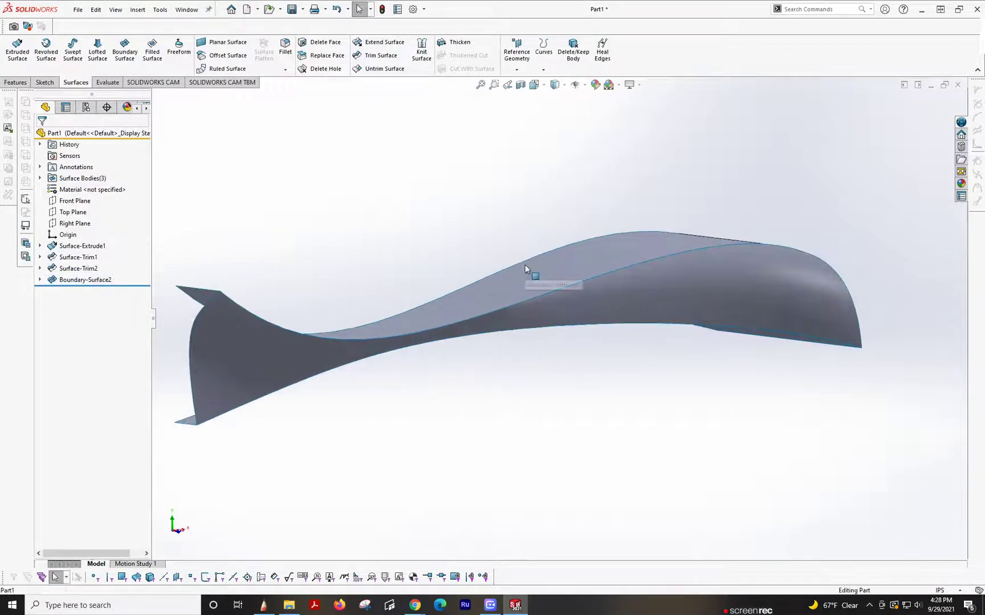
{"action": "left_click", "coordinate": [525, 264]}
{"action": "middle_click_drag", "start_coordinate": [486, 355], "coordinate": [505, 235]}
{"action": "left_click", "coordinate": [563, 396]}
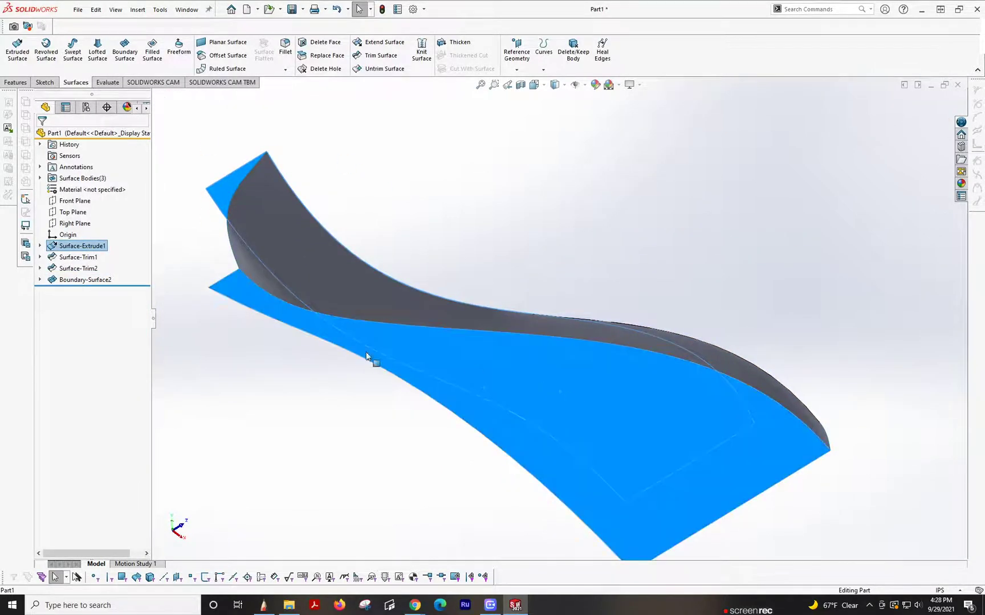
{"action": "left_click", "coordinate": [40, 179]}
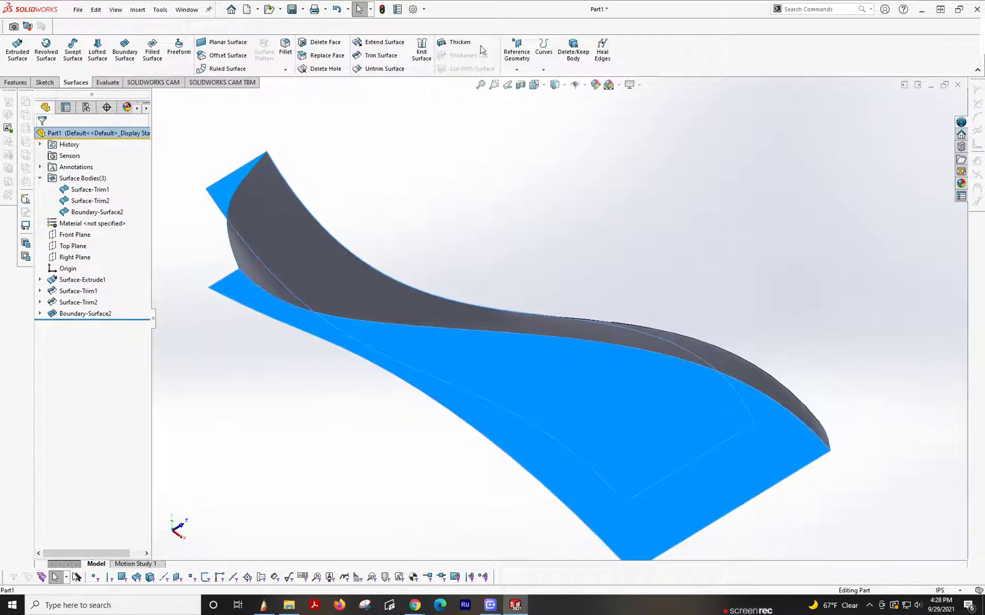
Step: Delete the bodies Surface-Trim2 and Surface-Trim1 with Delete/Keep Body
{"action": "left_click", "coordinate": [573, 51]}
{"action": "left_click", "coordinate": [511, 380]}
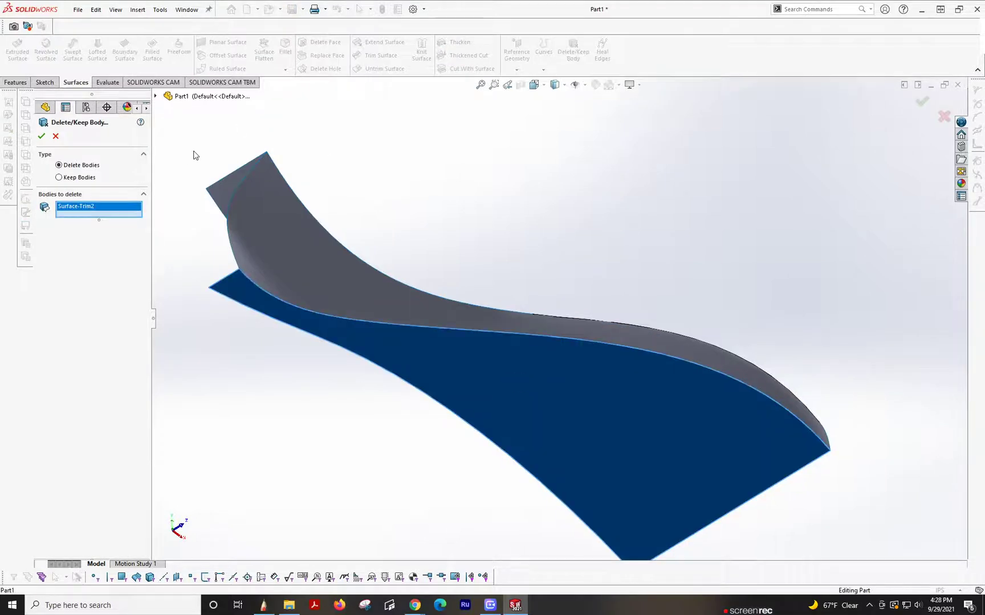
{"action": "left_click", "coordinate": [219, 191]}
{"action": "left_click", "coordinate": [41, 137]}
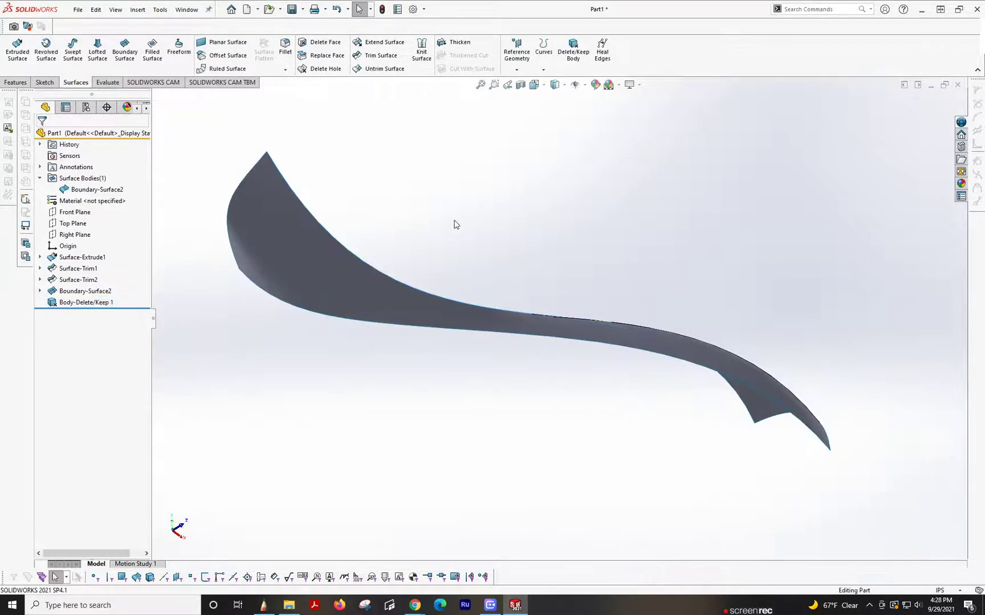
{"action": "middle_click_drag", "start_coordinate": [460, 224], "coordinate": [426, 334]}
{"action": "key", "text": "ctrl+1"}
{"action": "middle_click_drag", "start_coordinate": [627, 288], "coordinate": [606, 340]}
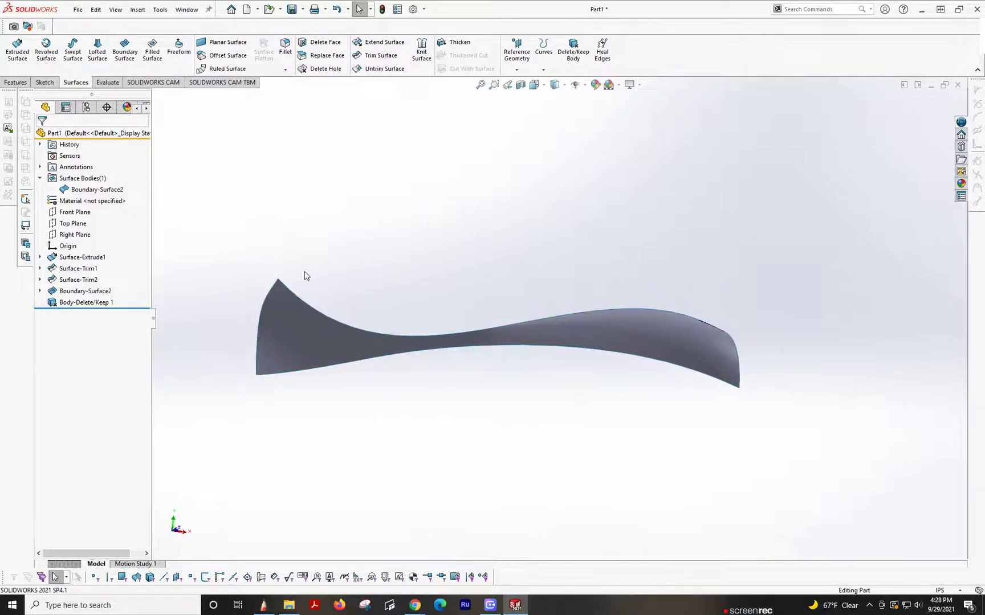